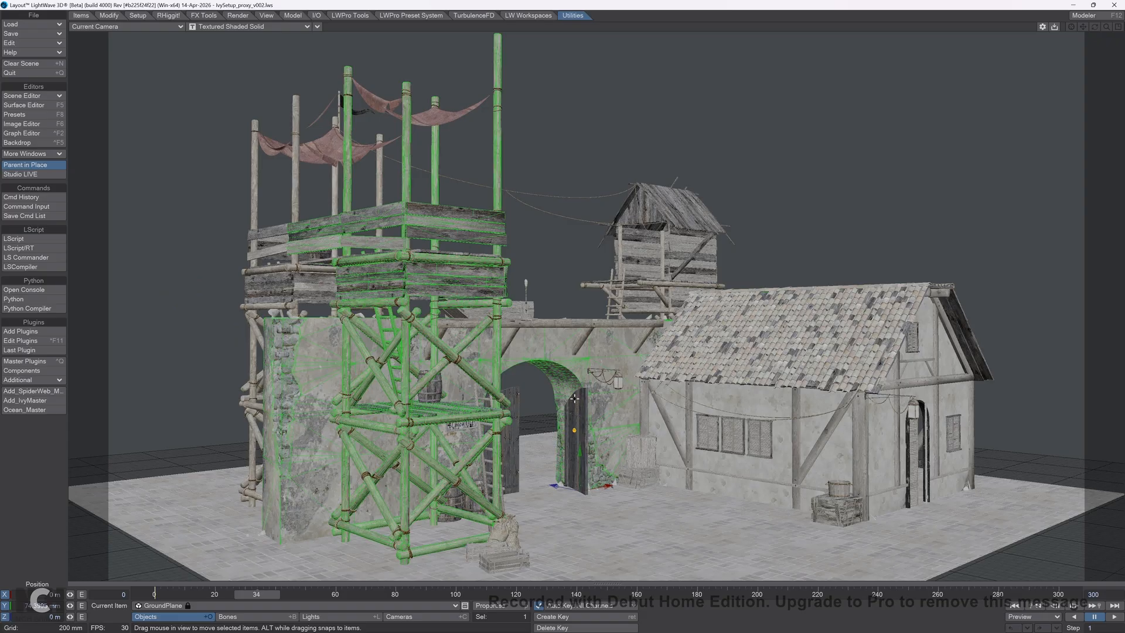
Step: Open the ivy master's controller and choose Proxy:Col_mesh as the collision mesh for a null named Ivy
left_click(34, 401)
left_click_drag(113, 54, 936, 45)
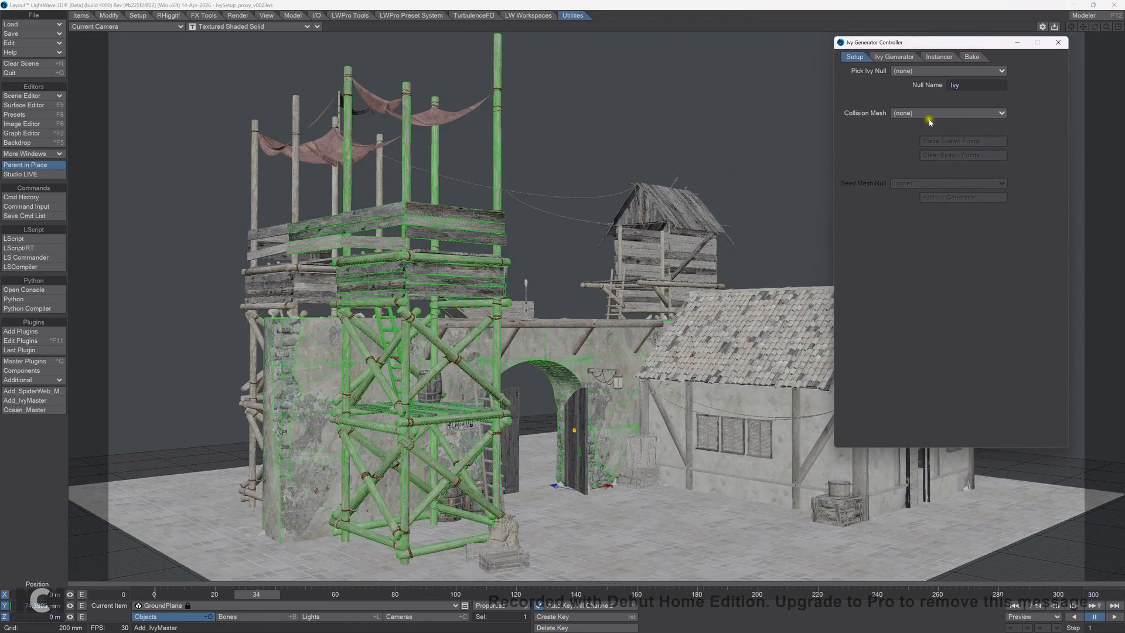
left_click(886, 58)
left_click(906, 112)
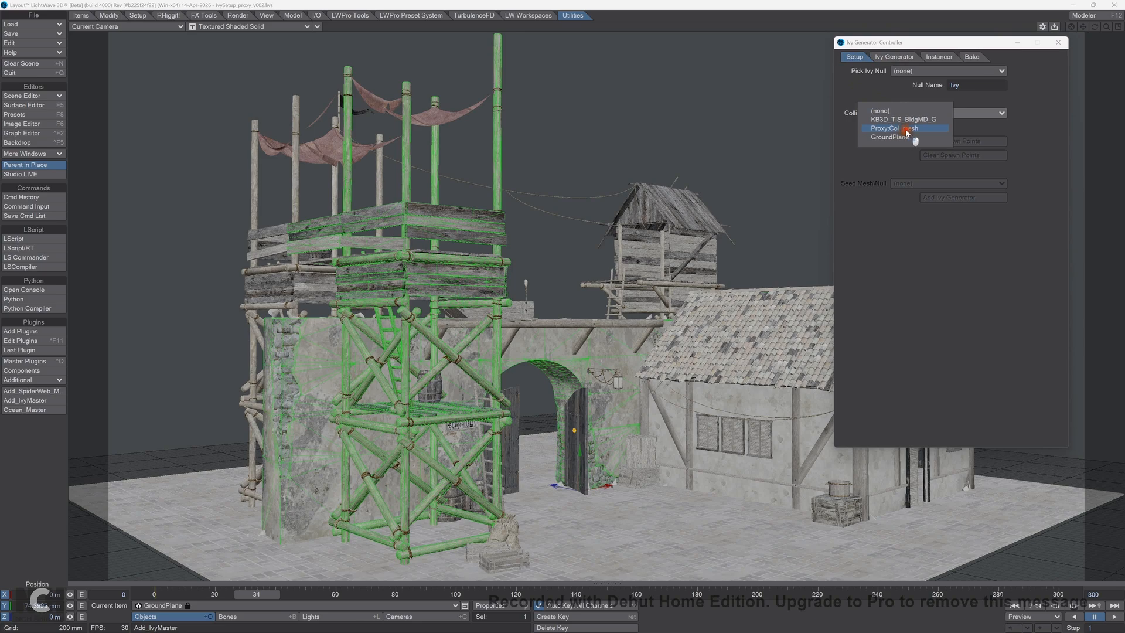
left_click(906, 129)
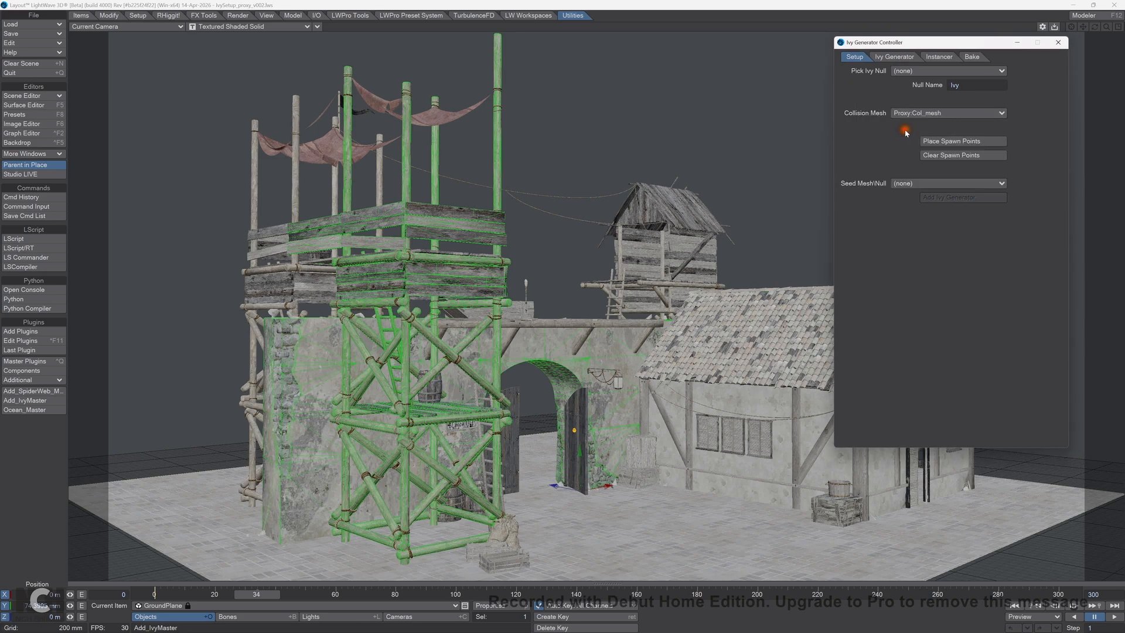
left_click(921, 114)
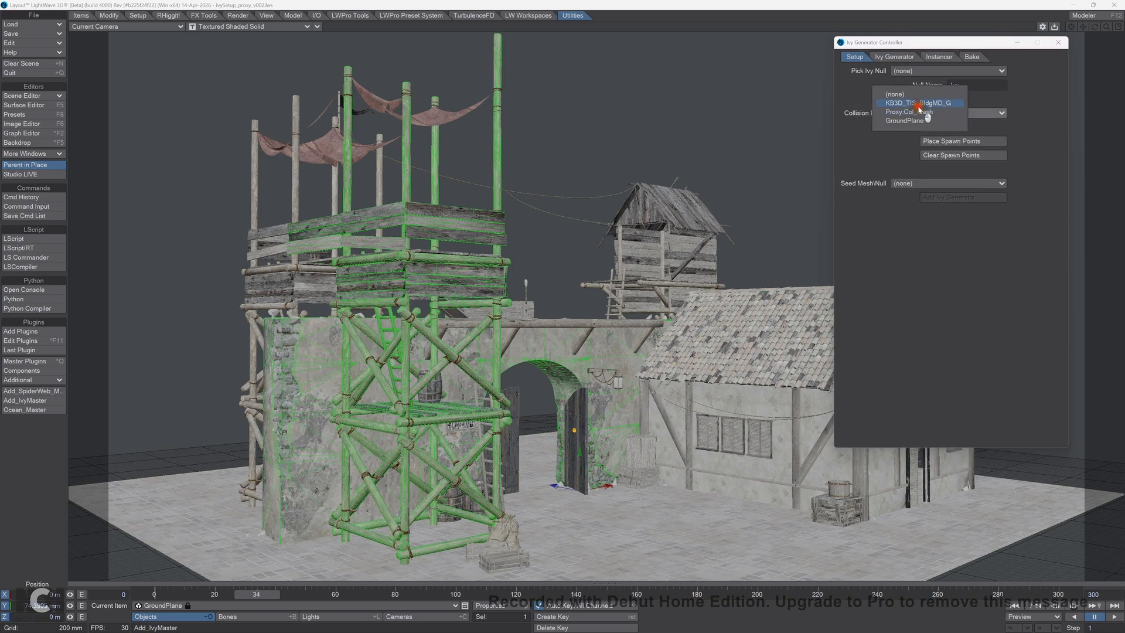
left_click(926, 111)
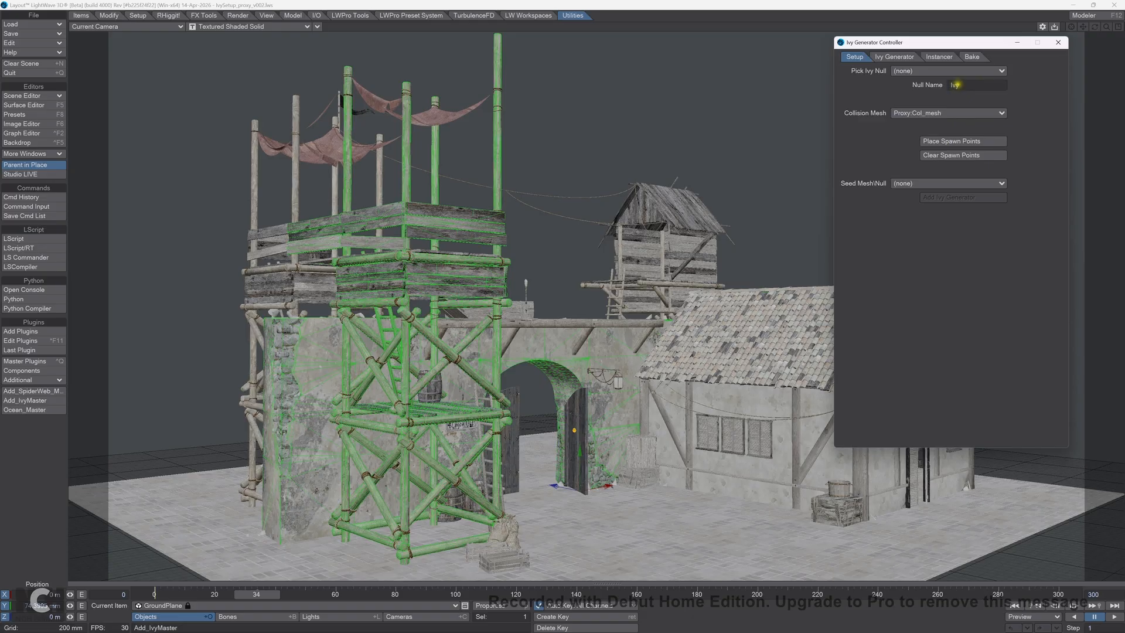
left_click(955, 85)
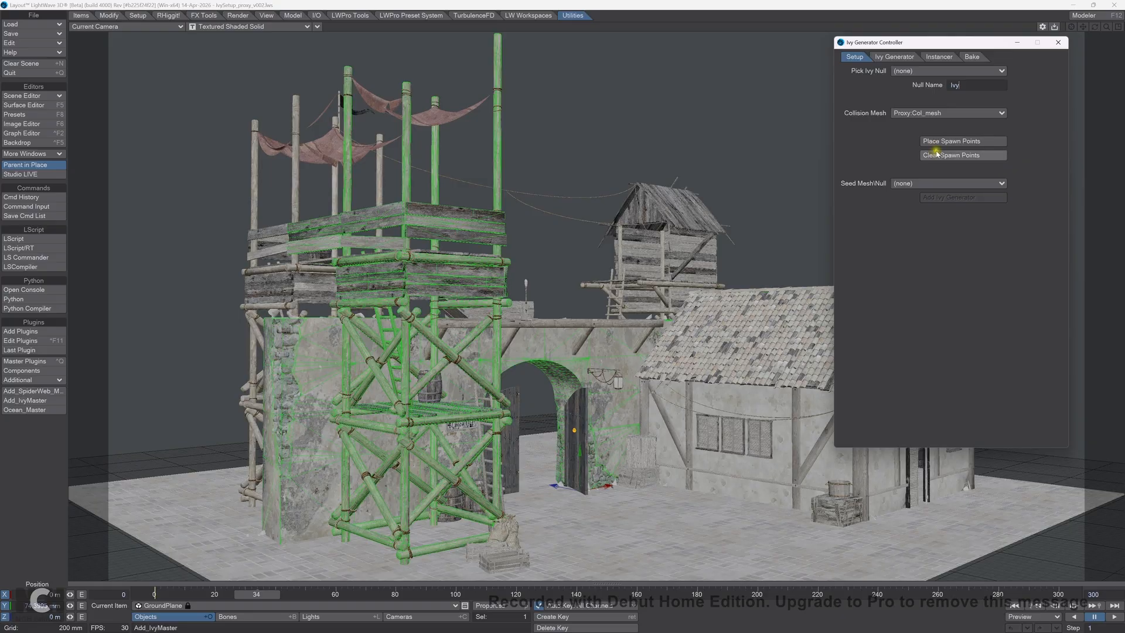
Step: Place and confirm four ivy spawn points at the bases of the scaffold tower, the wall's outer corner, the archway and the house front
left_click(943, 141)
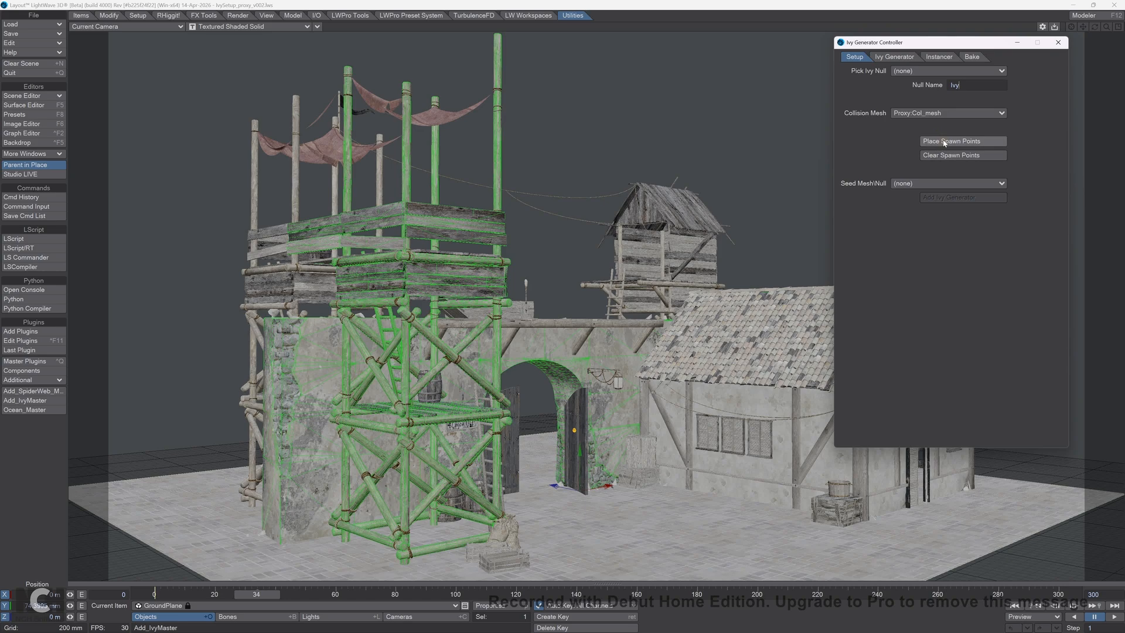
left_click(405, 564)
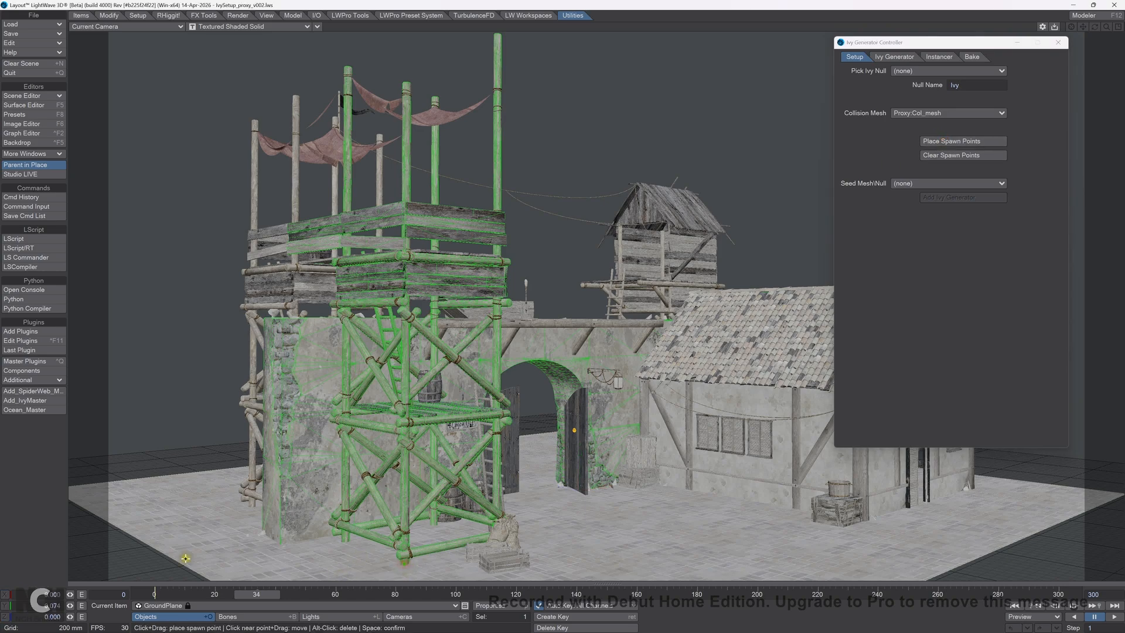
left_click(270, 536)
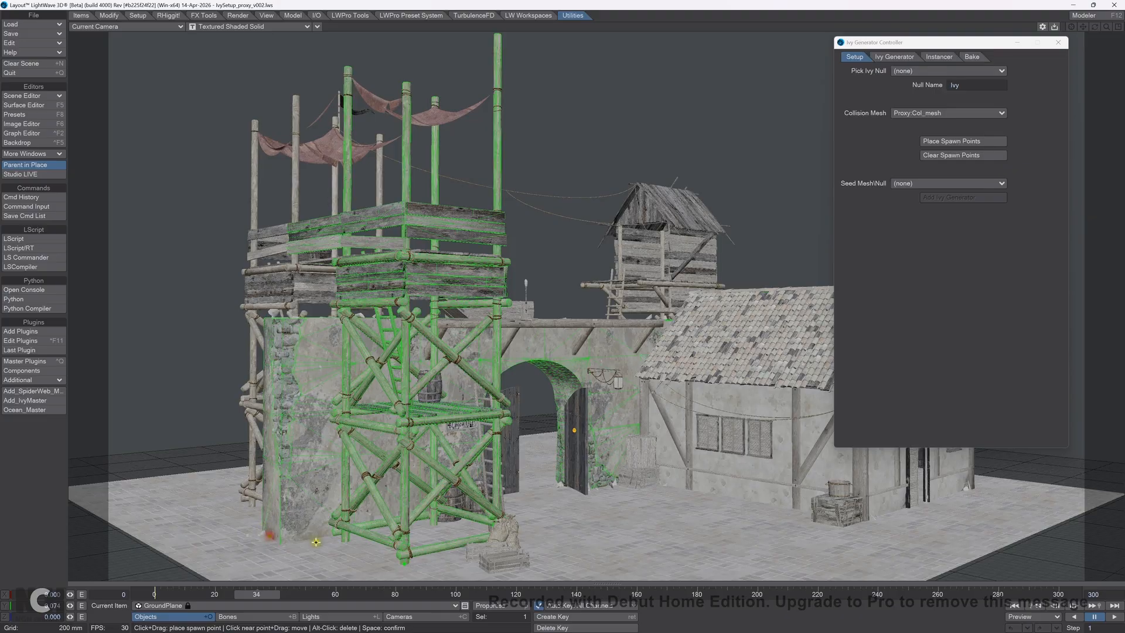
left_click(557, 481)
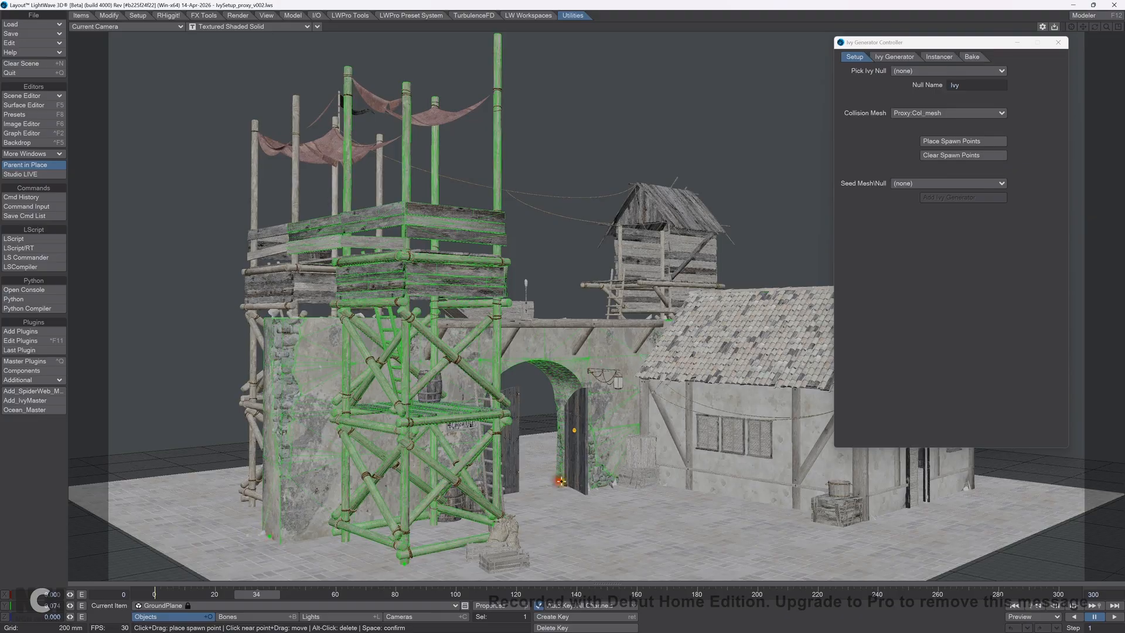
left_click(788, 505)
key("space")
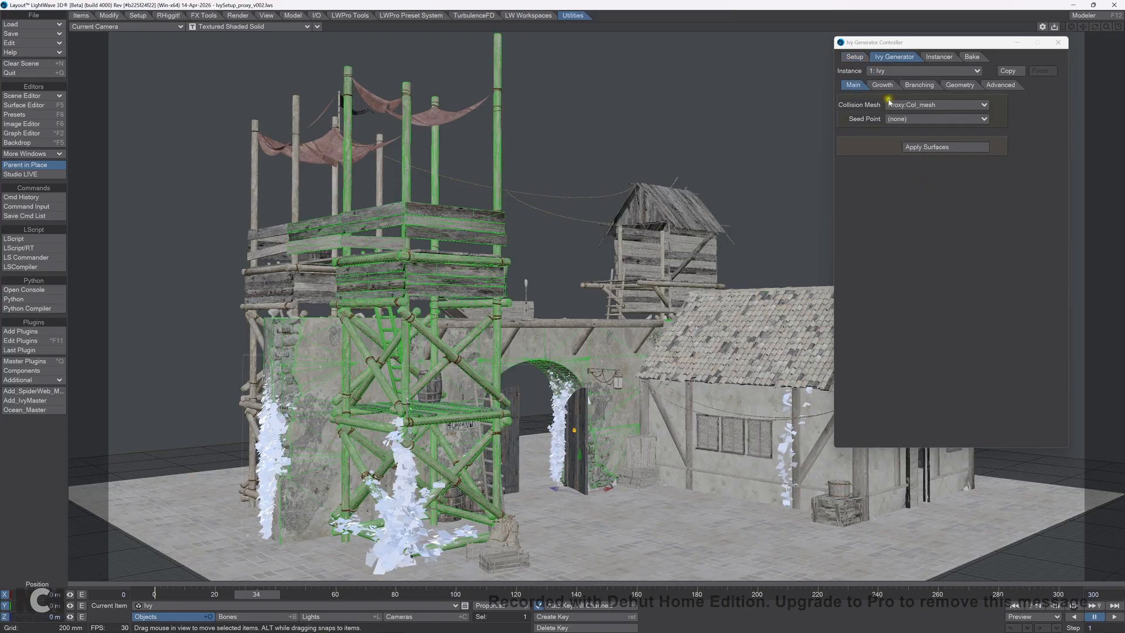
left_click(934, 58)
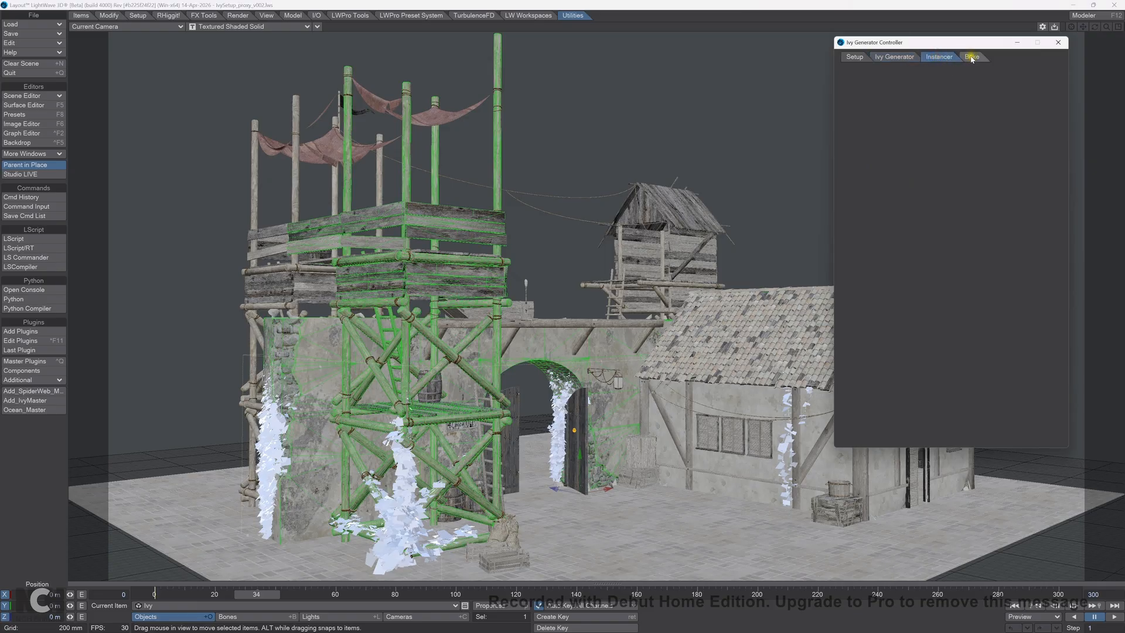
left_click(855, 57)
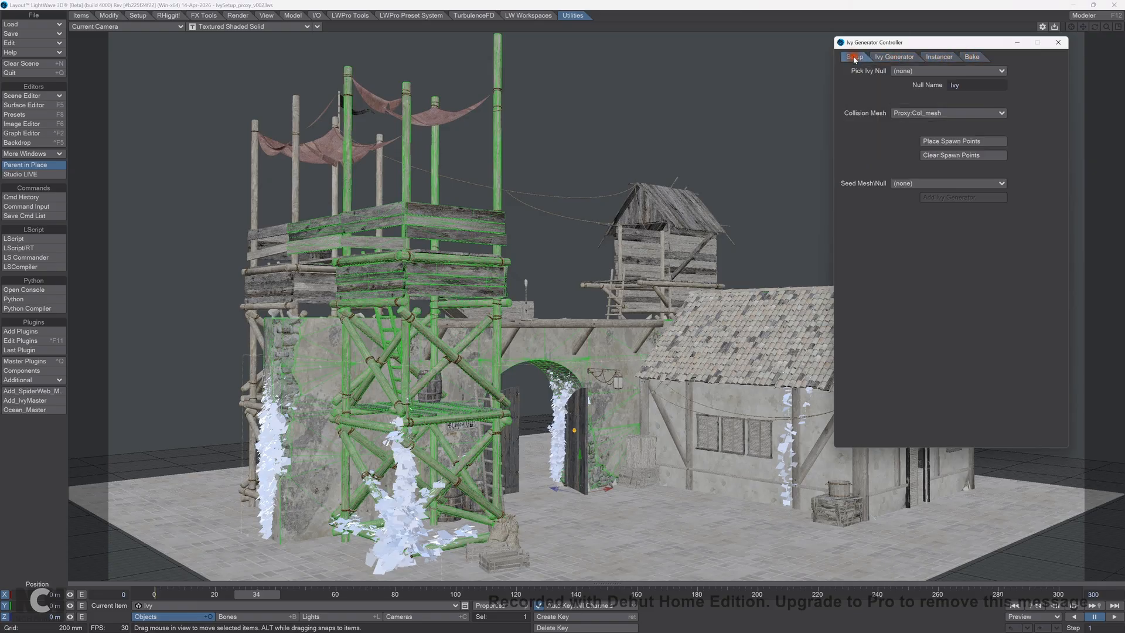
left_click(904, 58)
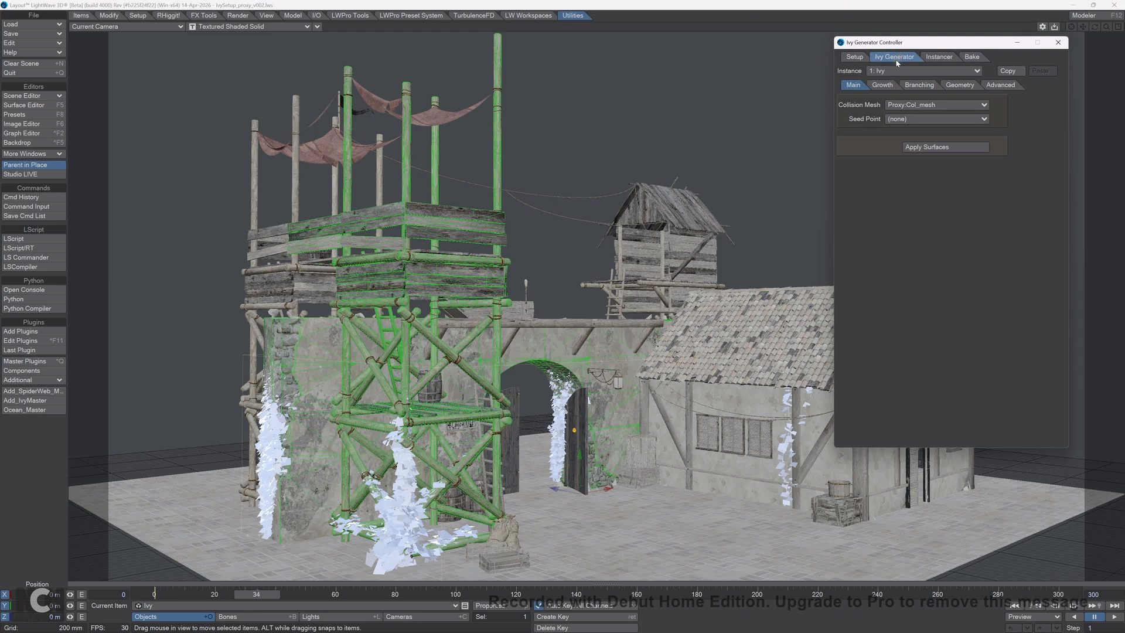
left_click(931, 58)
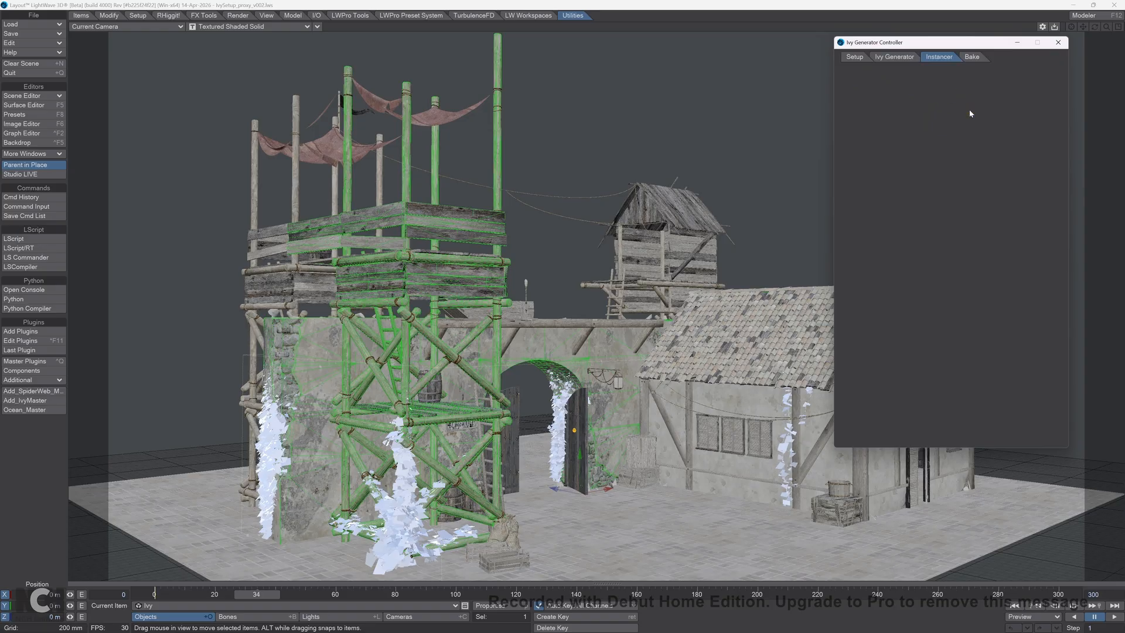
Step: Apply the generator's surfaces to the Ivy instance
left_click(899, 58)
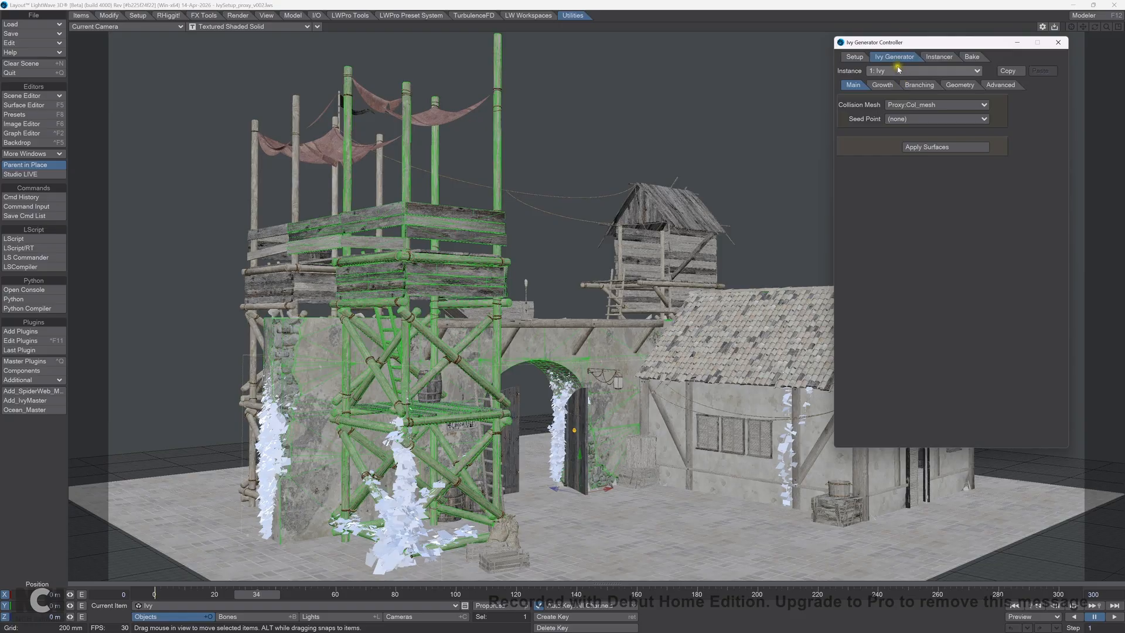
left_click(931, 147)
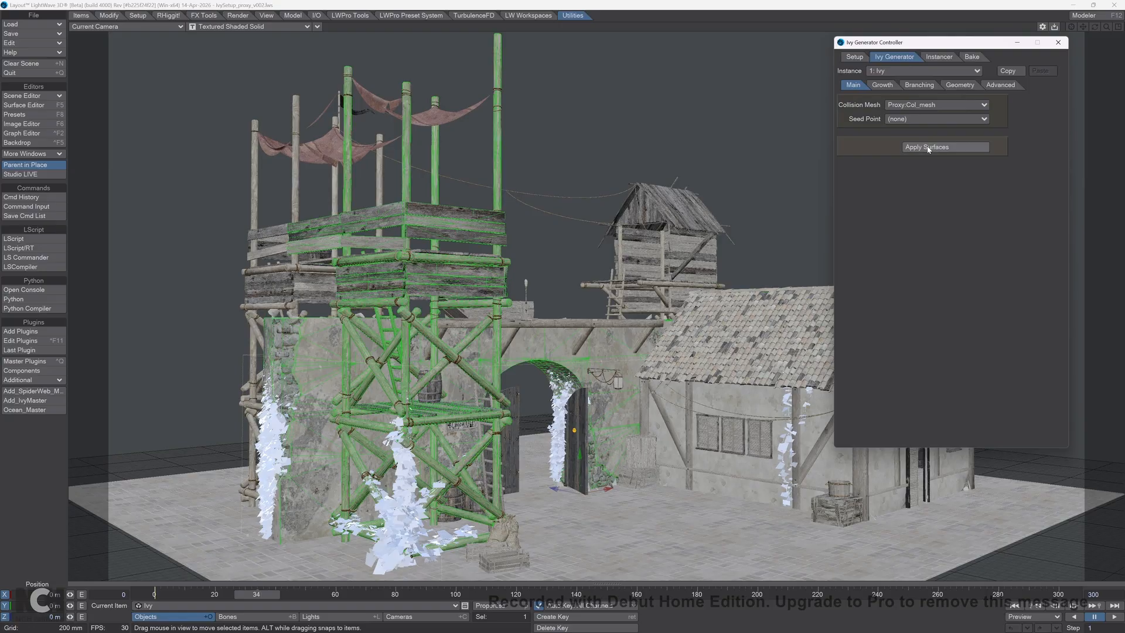
left_click(928, 148)
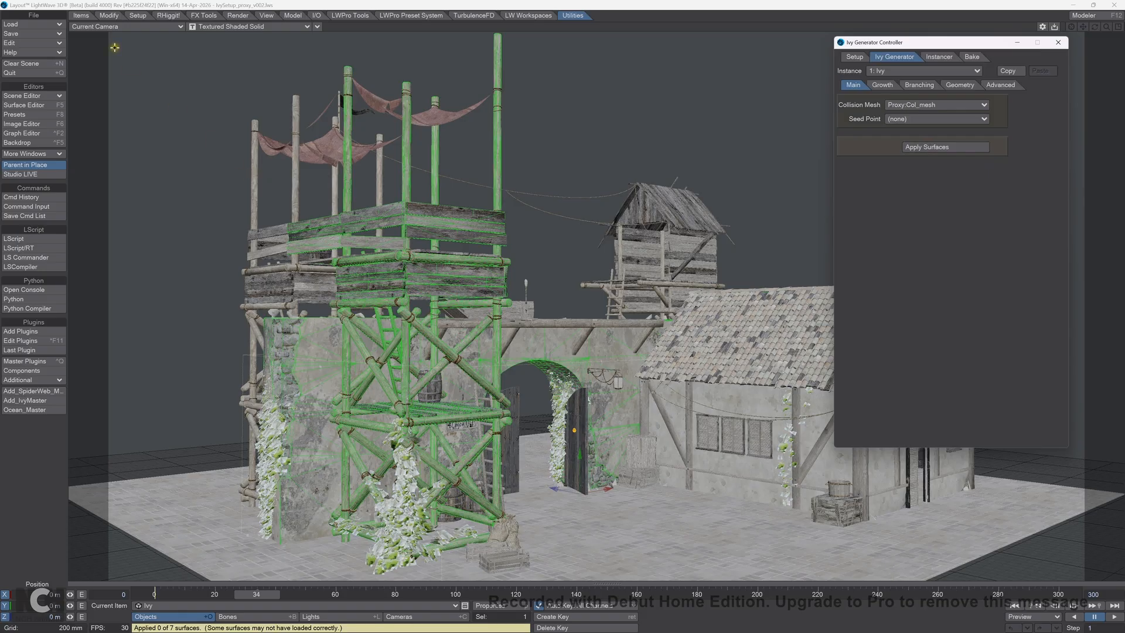
Step: Preview the surfaced ivy in VPR and set the viewport display to Shaded Solid
left_click(207, 26)
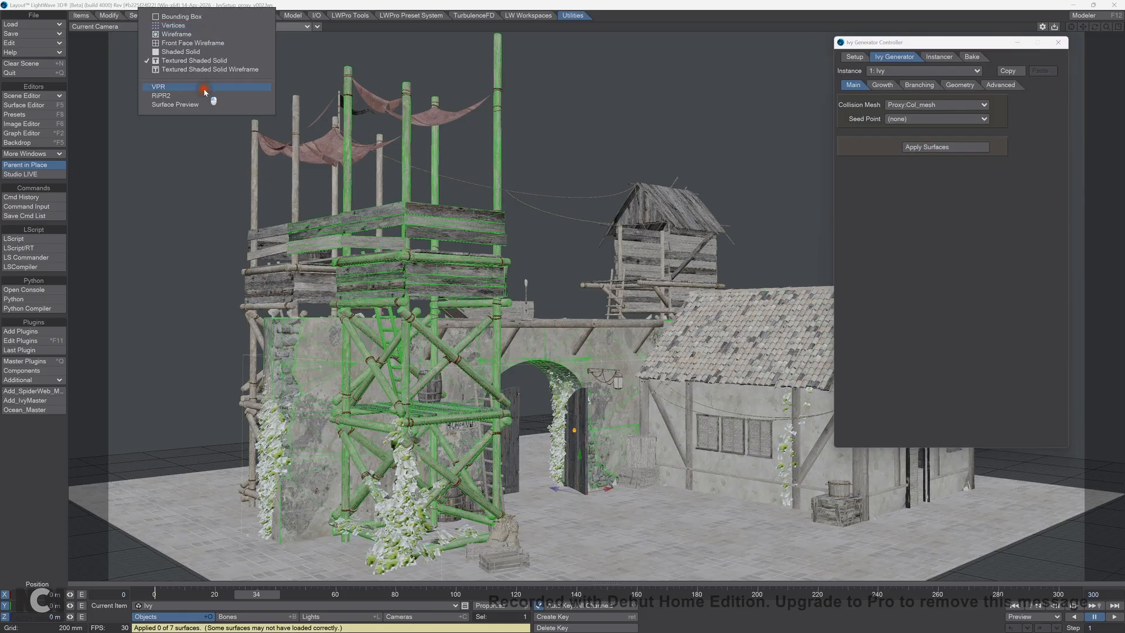
left_click(225, 87)
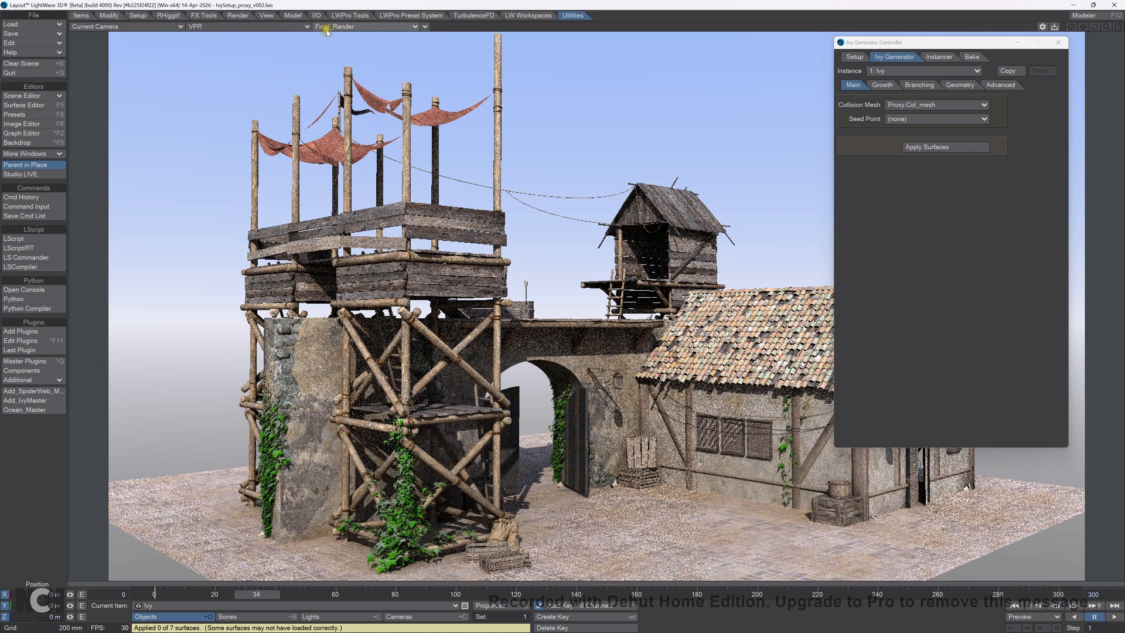
left_click(246, 27)
left_click(238, 52)
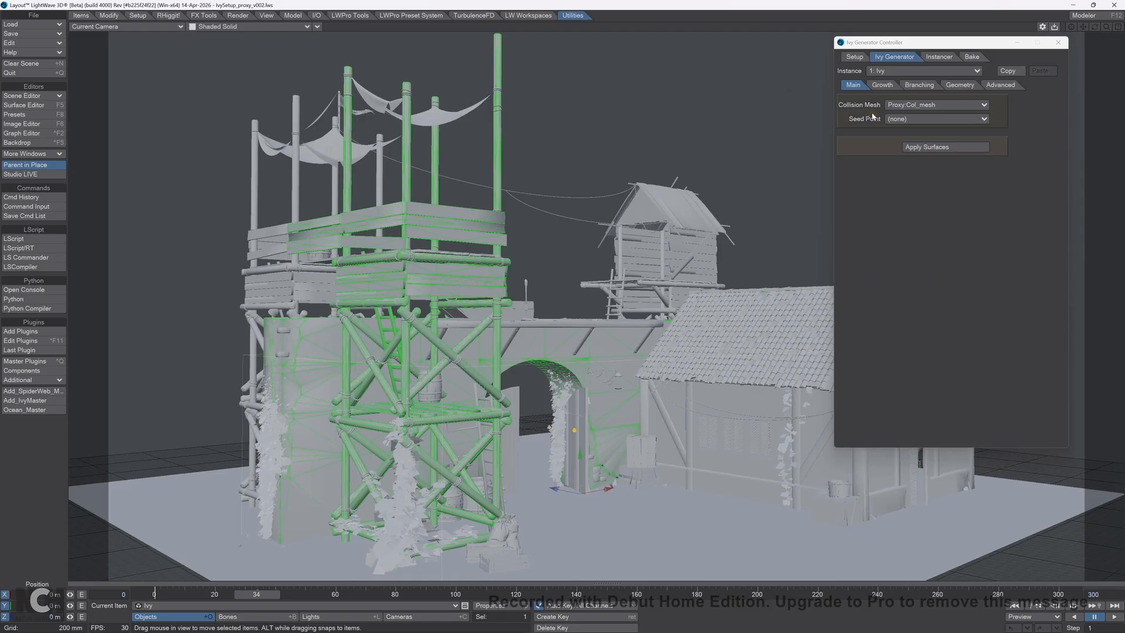
Step: Open the envelope of the ivy's Growth parameter and add a key at frame 100 with a value of 1
left_click(880, 85)
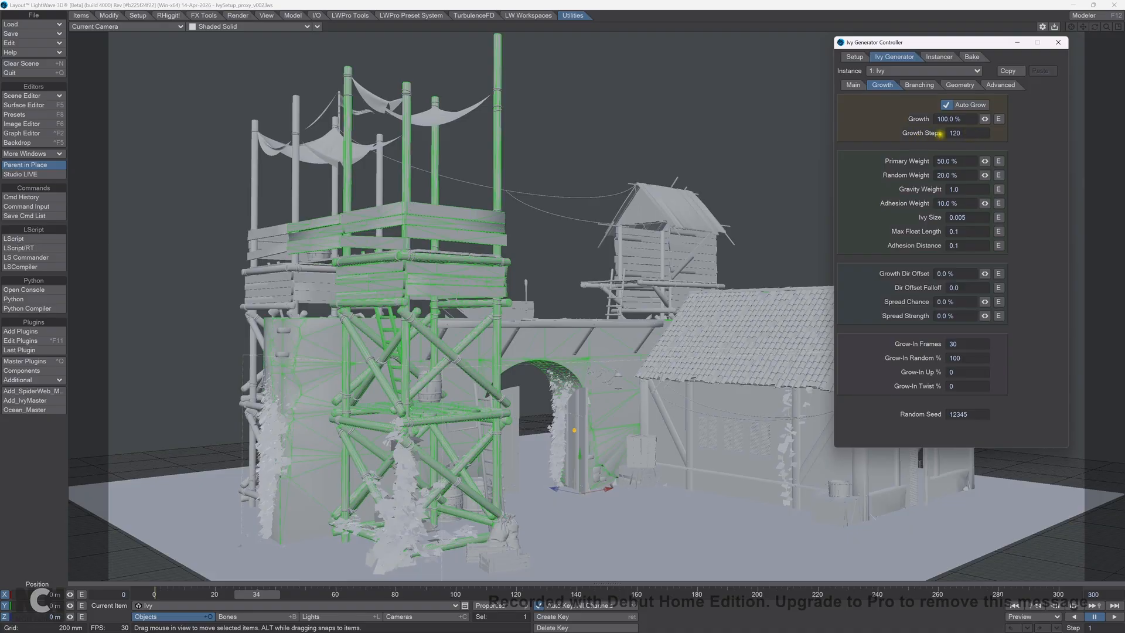
left_click(949, 134)
left_click(961, 136)
left_click(998, 120)
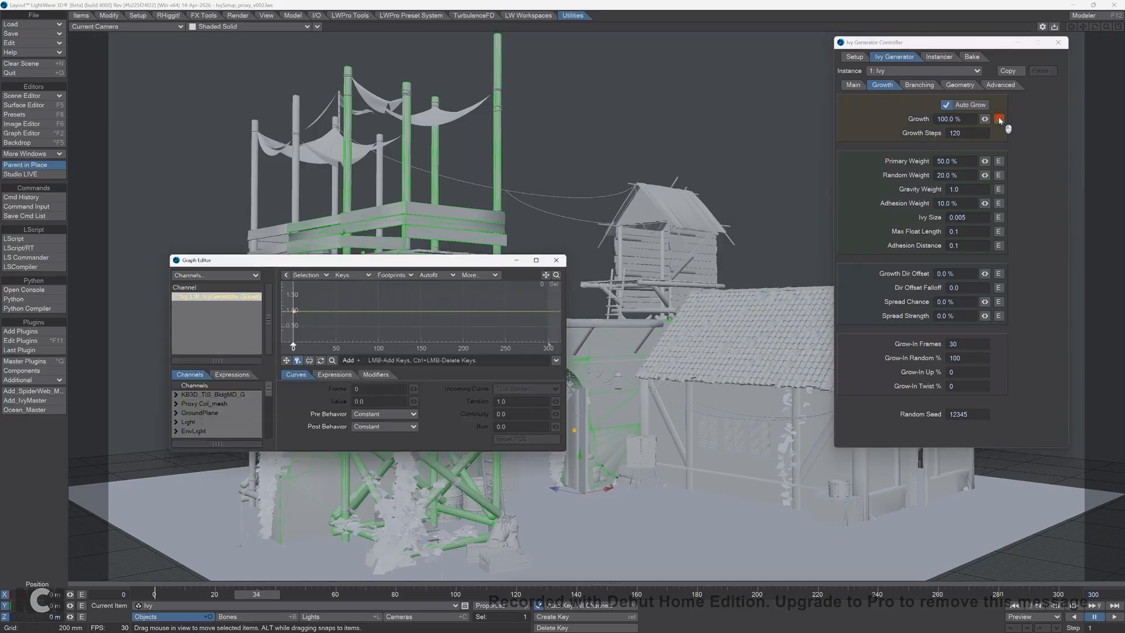
left_click(379, 310)
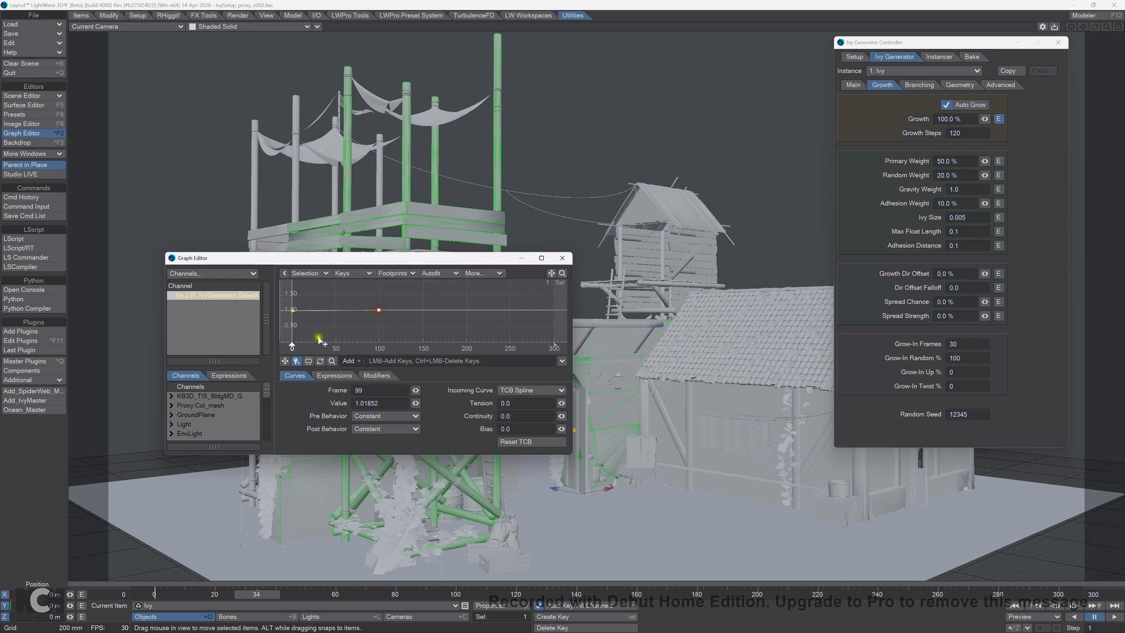
left_click(370, 391)
type("100")
key("Tab")
type("1")
key("Return")
Step: Set the Growth envelope's first key at frame 0 to a value of 0, close the graph and scrub the timeline to frame 95
left_click(308, 306)
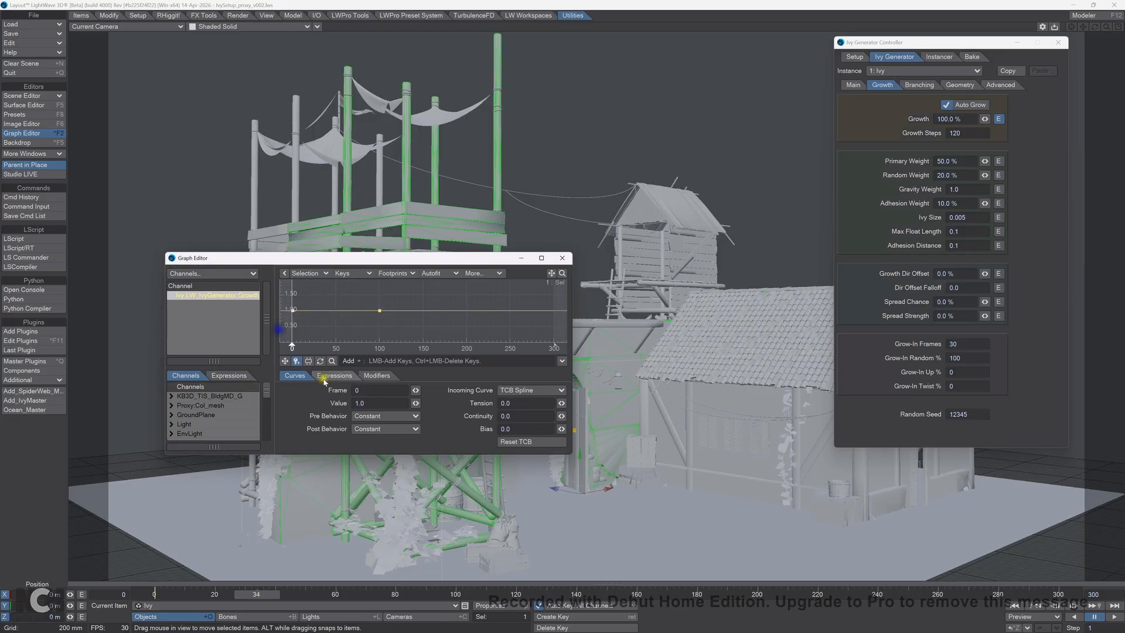
left_click(372, 404)
type("0")
key("Return")
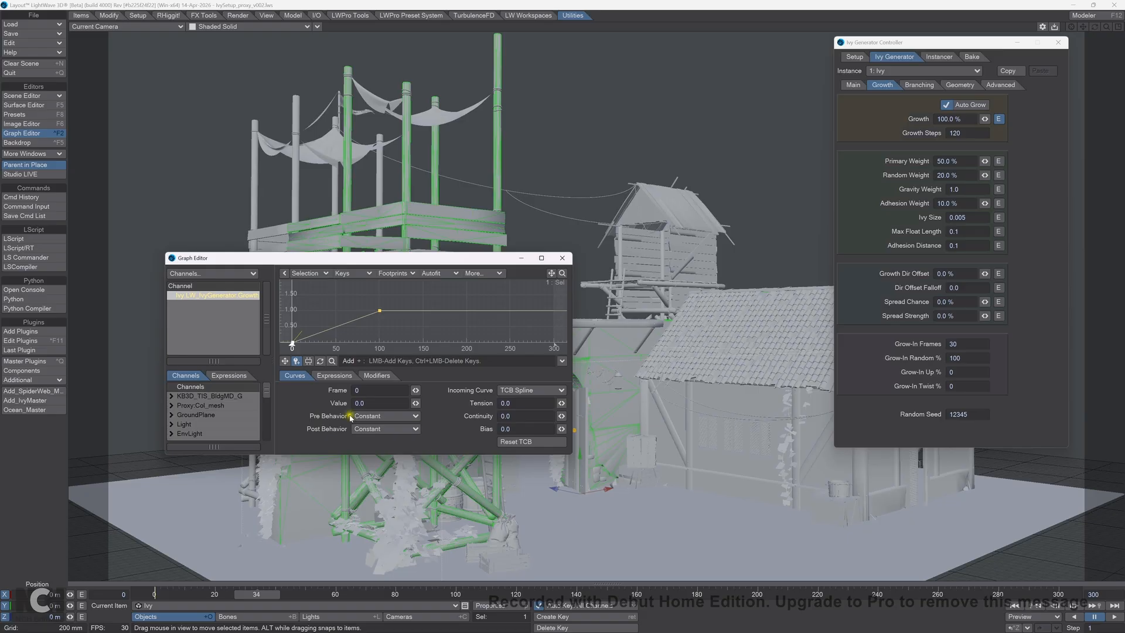
left_click_drag(561, 403, 533, 399)
left_click(563, 259)
left_click(154, 595)
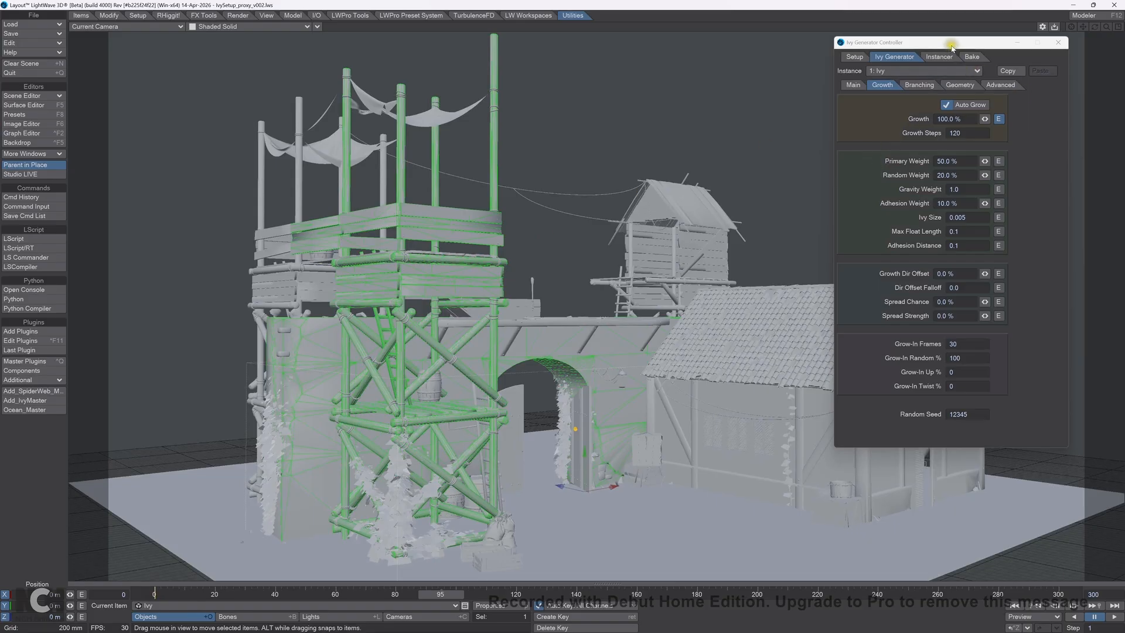
Step: Set the ivy's Growth Steps to 200 and render the viewport in VPR, uncovering the house to inspect the growth
left_click_drag(951, 43, 803, 49)
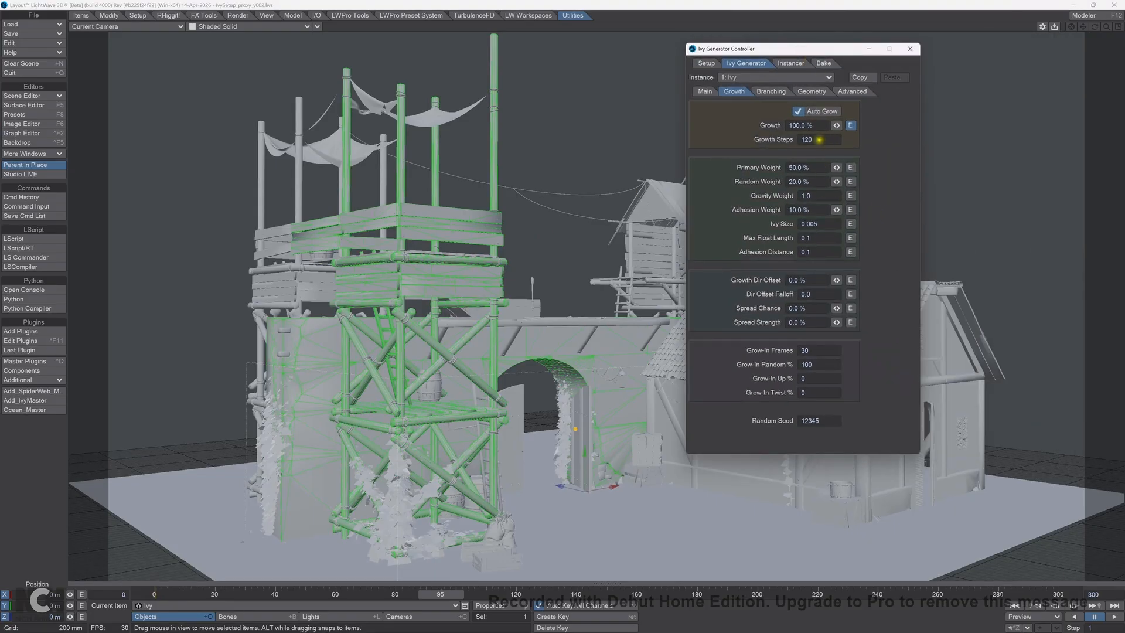
left_click_drag(825, 142, 753, 139)
type("200")
key("Tab")
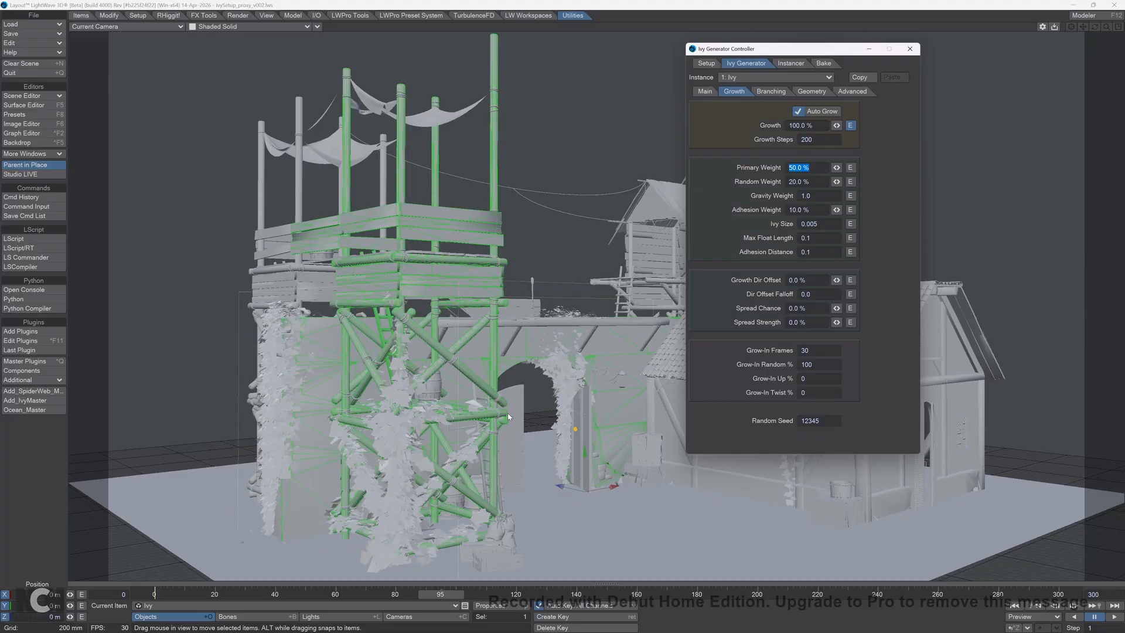
left_click_drag(214, 26, 214, 88)
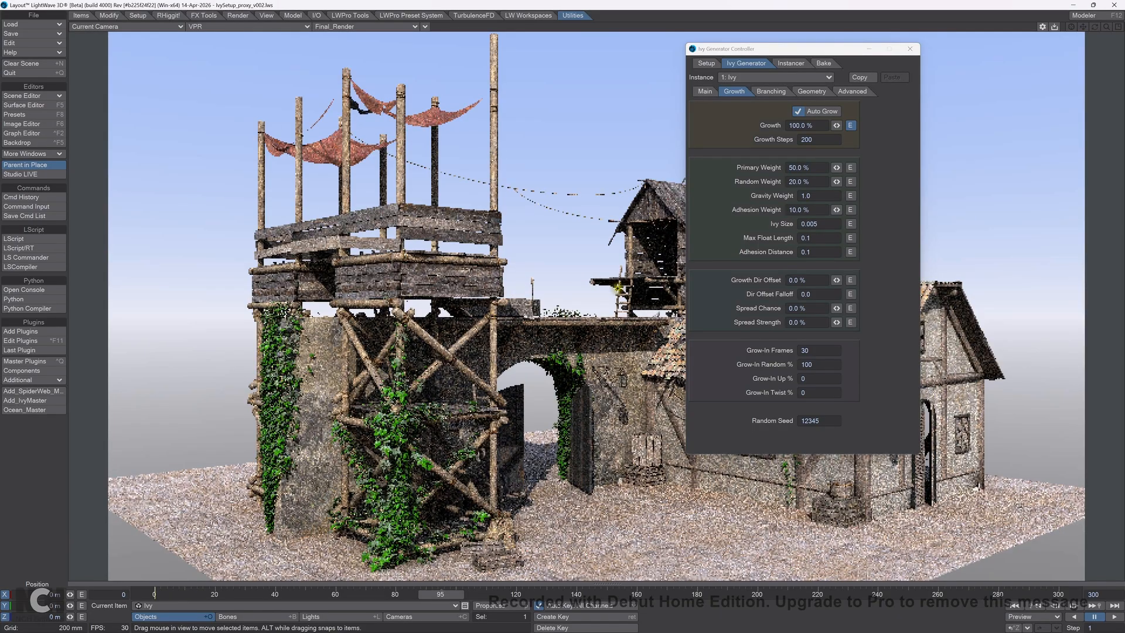
left_click_drag(760, 51, 888, 87)
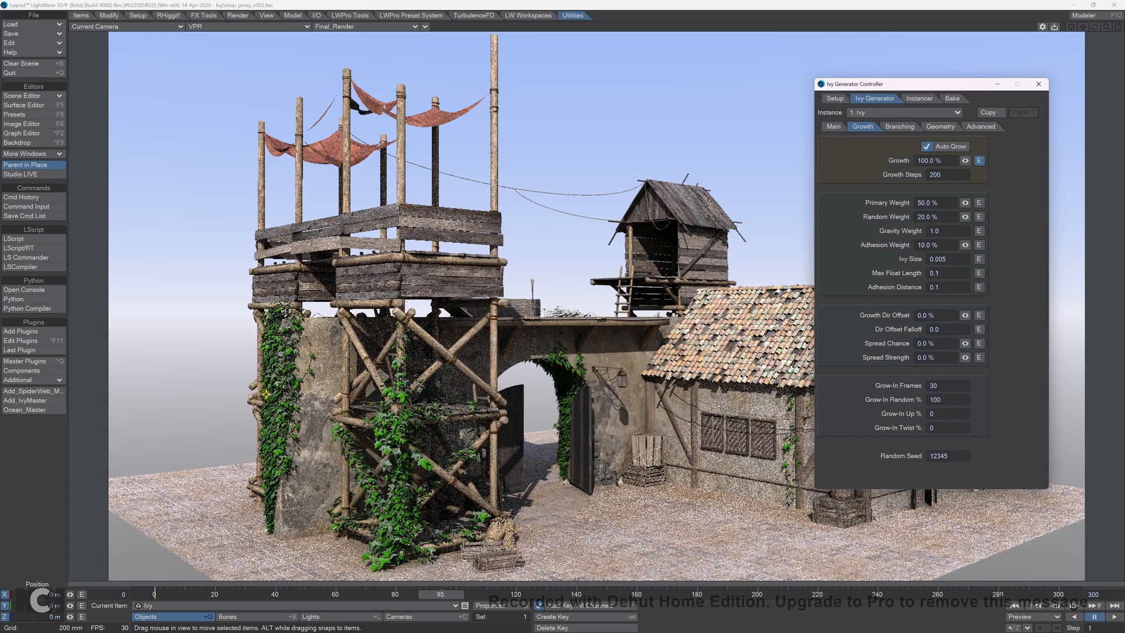
Step: Set the ivy's Adhesion Weight to 5% and inspect the looser growth across the whole rendered scene
left_click_drag(899, 84, 665, 68)
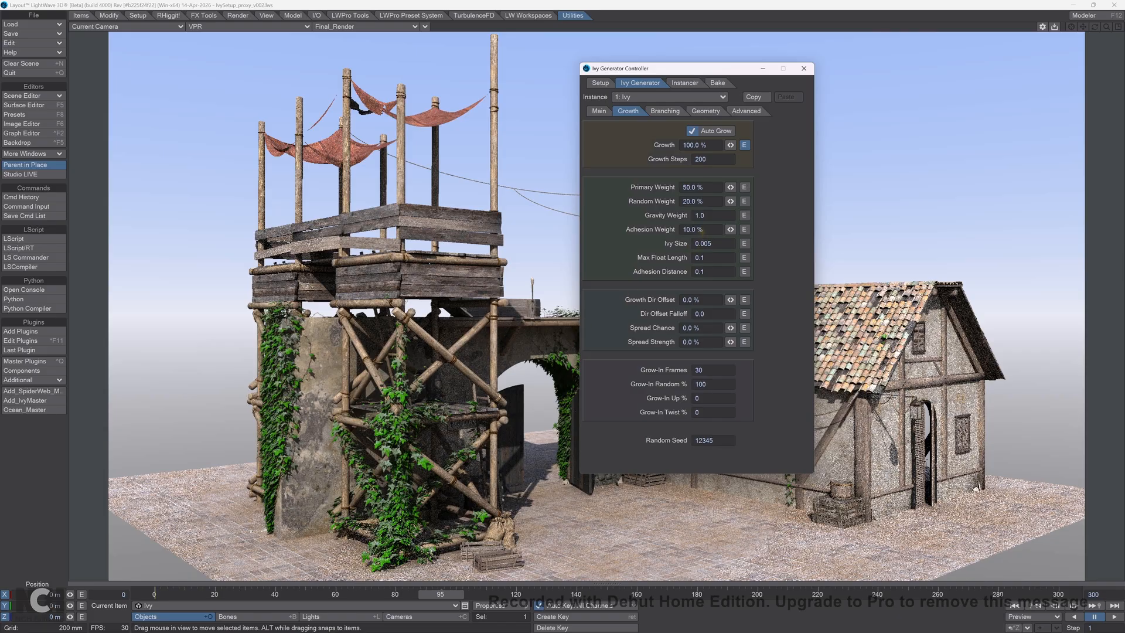
double_click(694, 229)
type("5")
key("Tab")
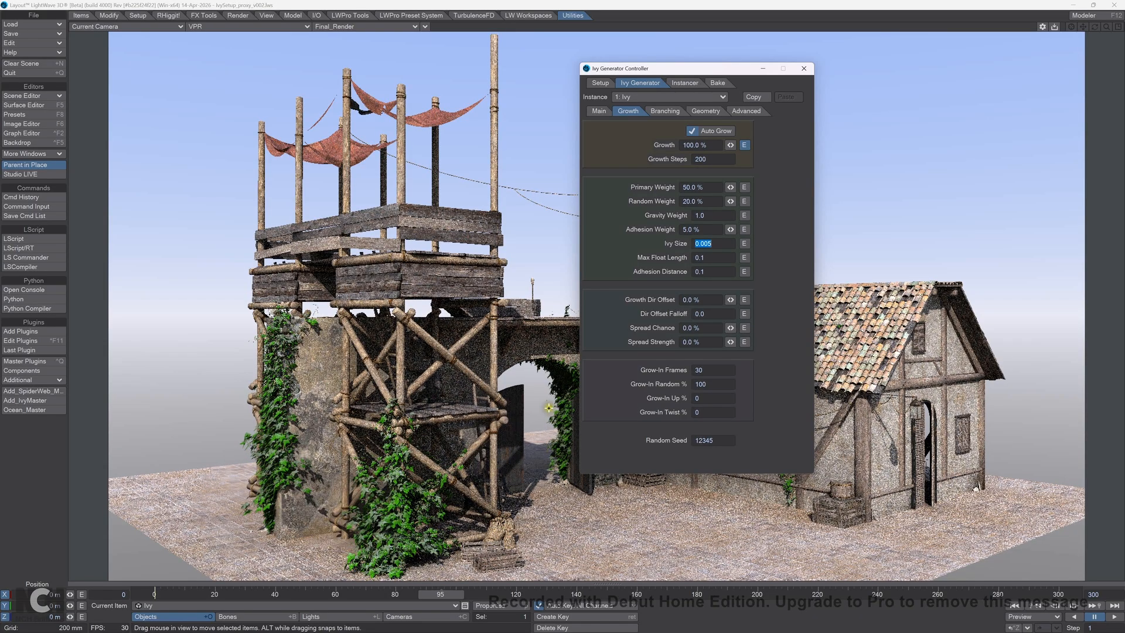
left_click_drag(676, 71, 946, 109)
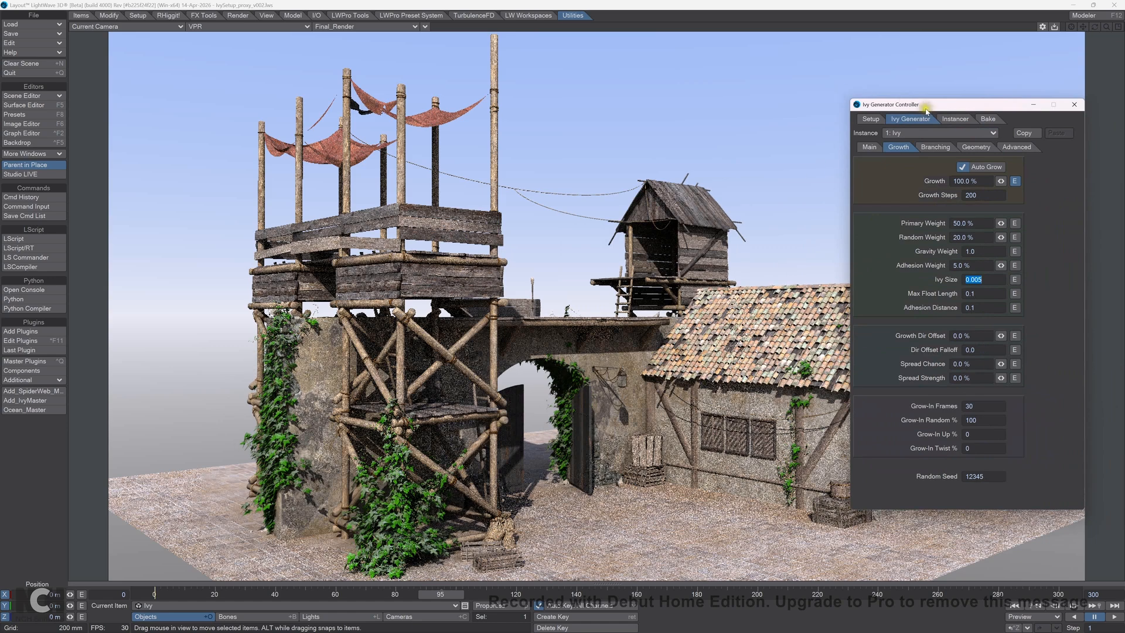
left_click_drag(927, 108, 670, 81)
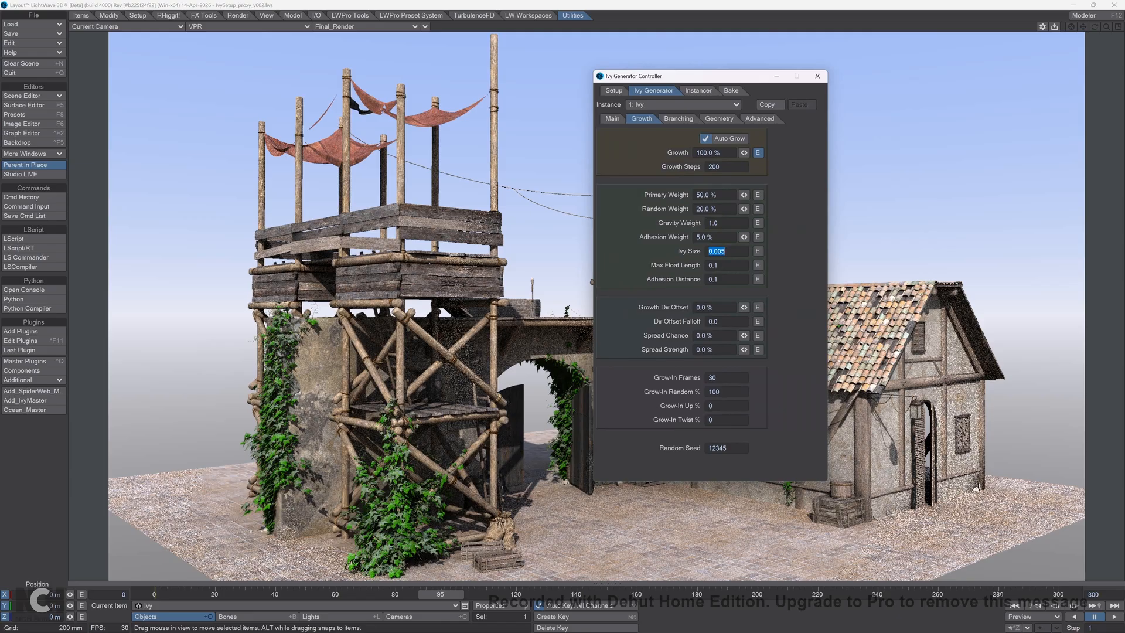
Step: Look through the ivy's branching, geometry, advanced and growth parameters, along with the generator's bake, setup and main options
left_click(679, 118)
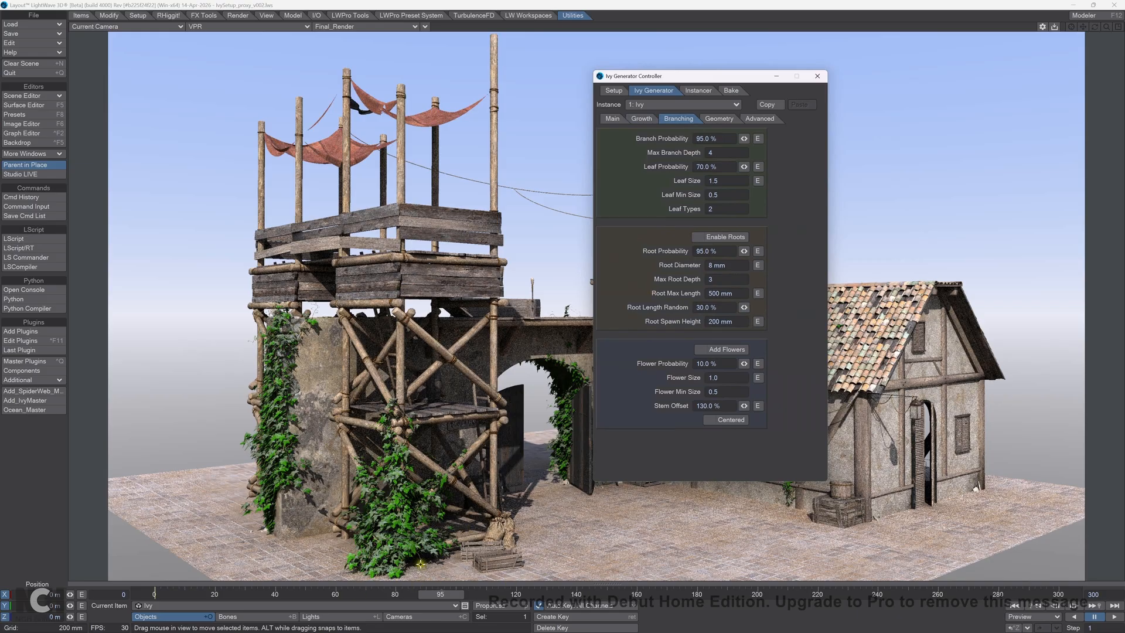
left_click(710, 354)
left_click(719, 120)
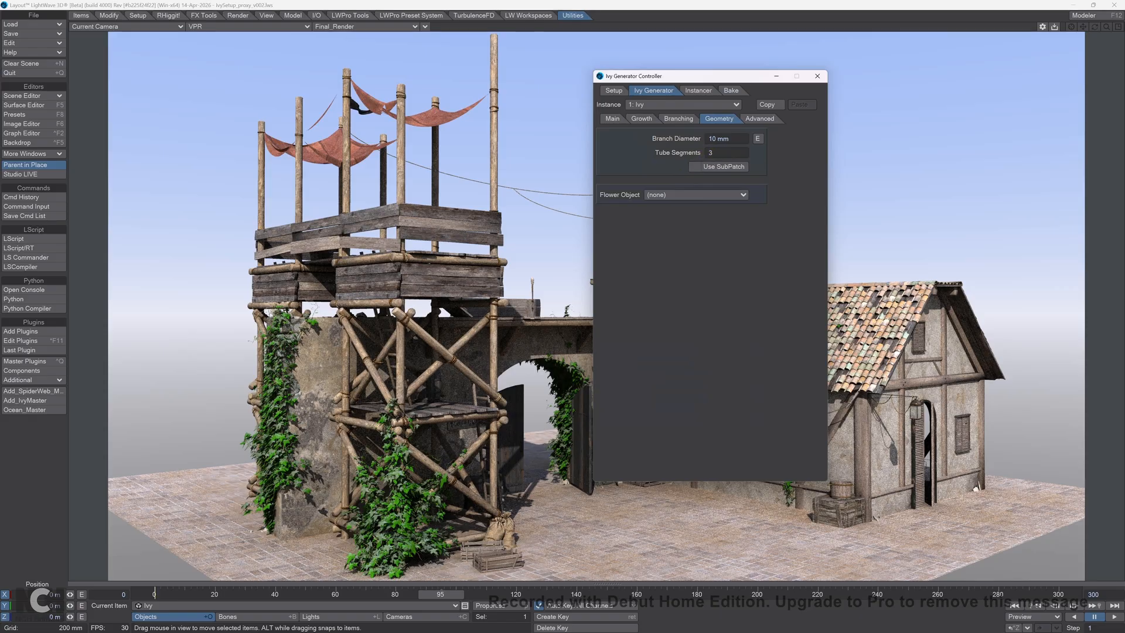
left_click(757, 118)
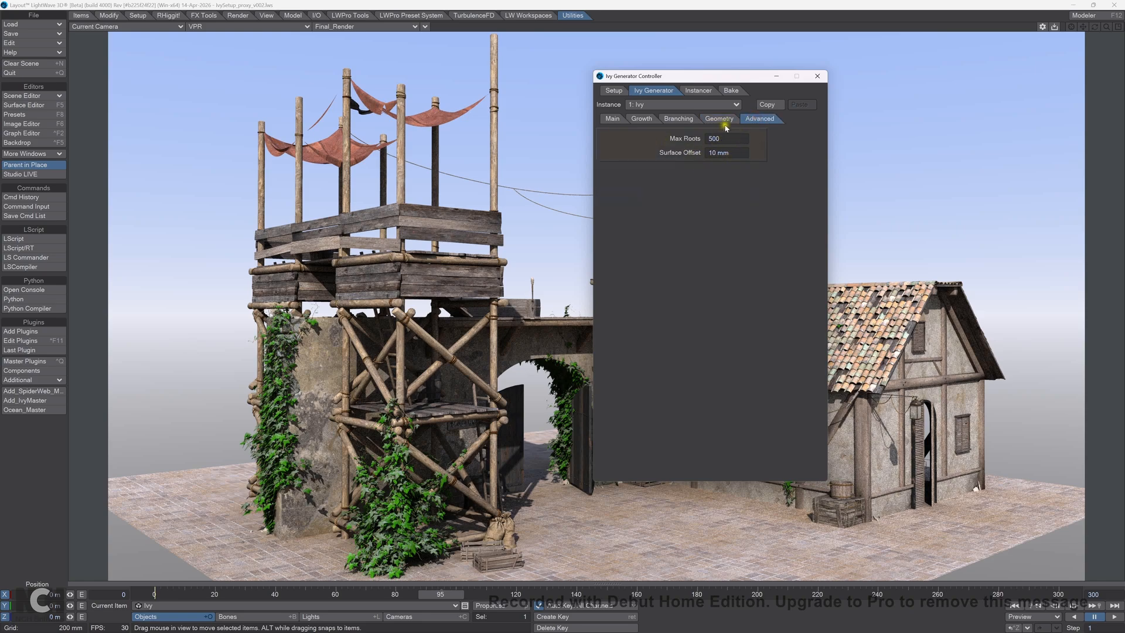
left_click(733, 89)
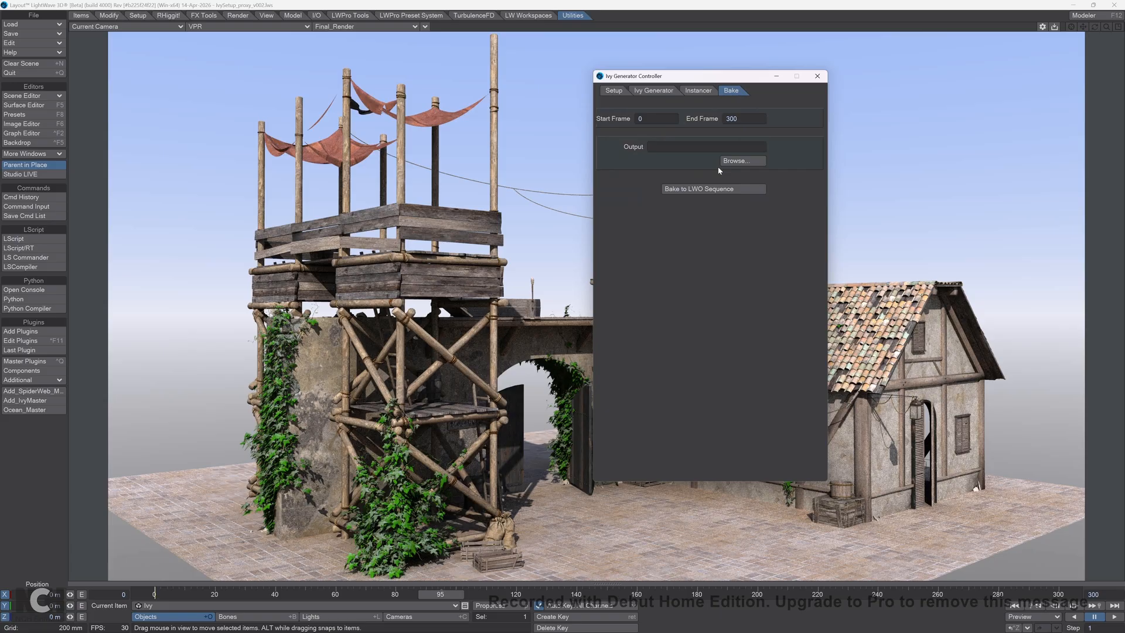
left_click(656, 90)
left_click(615, 91)
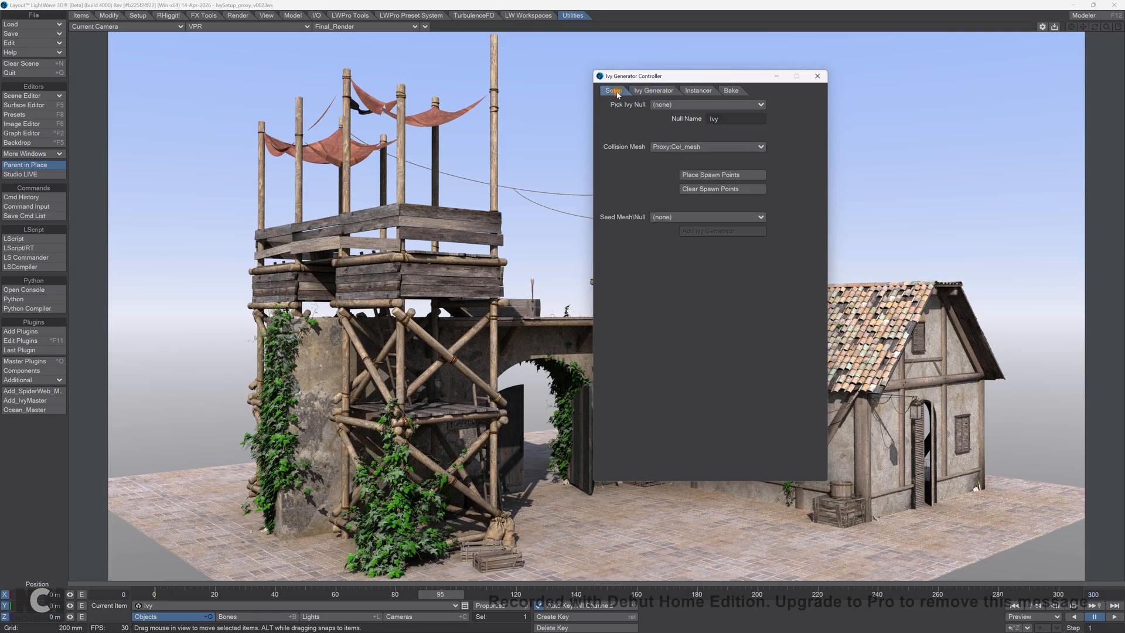
left_click(651, 92)
left_click(611, 119)
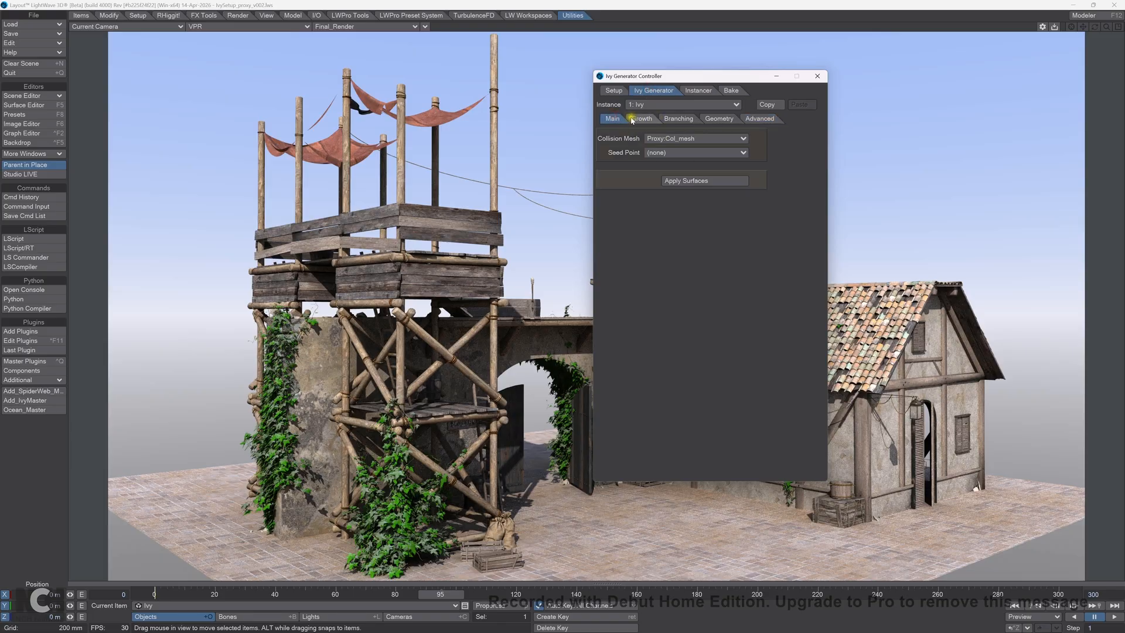
left_click(641, 120)
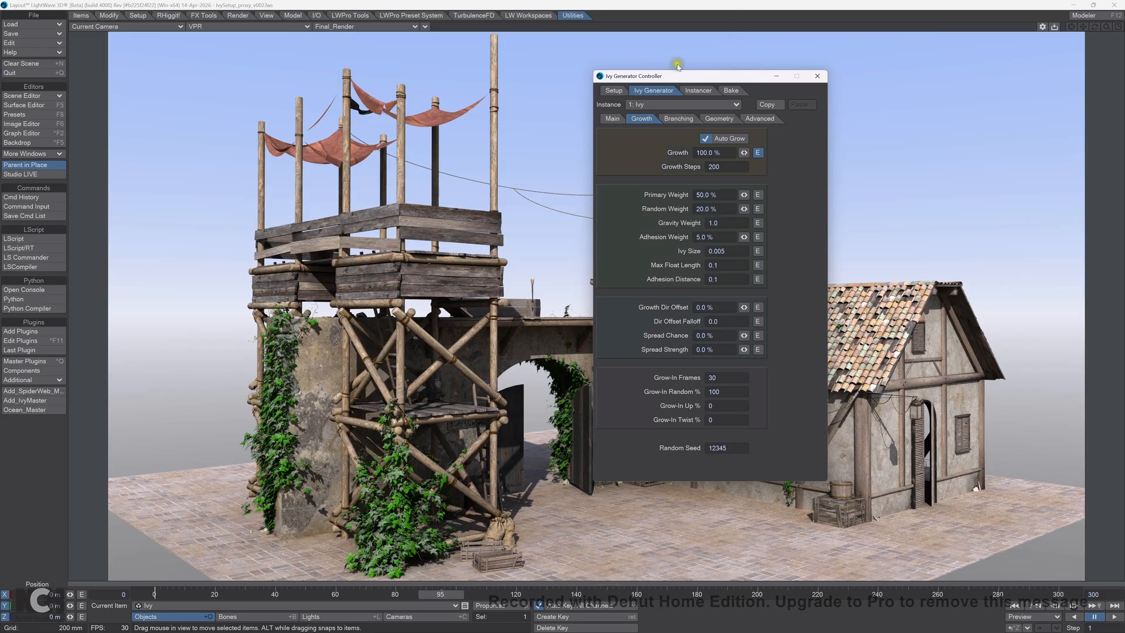
left_click(618, 119)
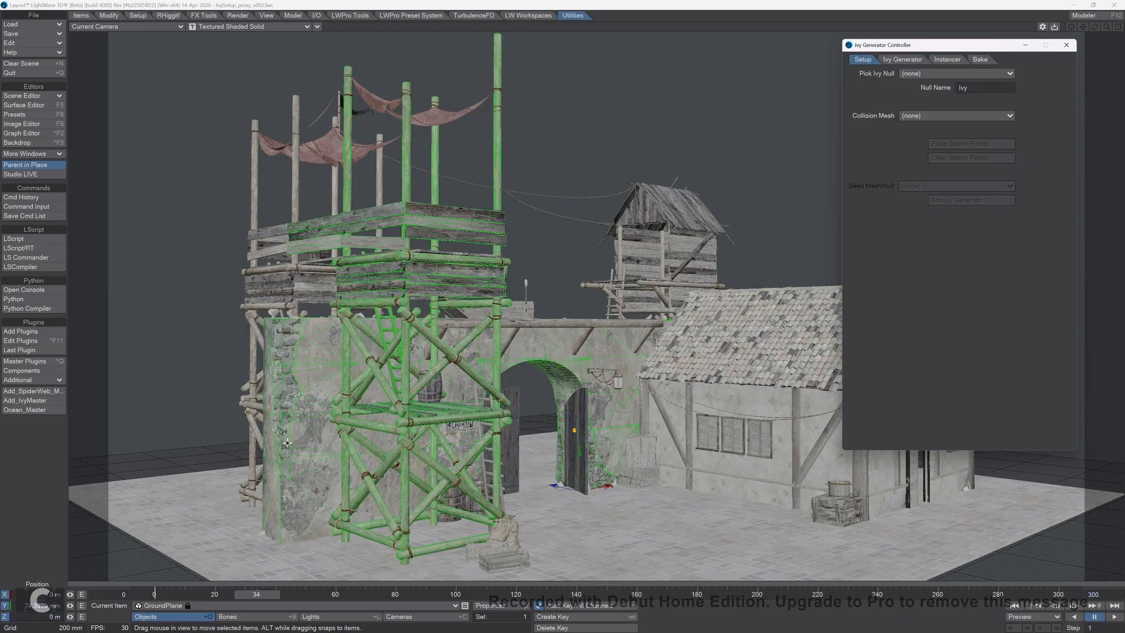
Step: Set the collision mesh to Proxy:Col_mesh and create ivy Ivy1 from a spawn point at the base of the scaffold's front post
left_click(912, 116)
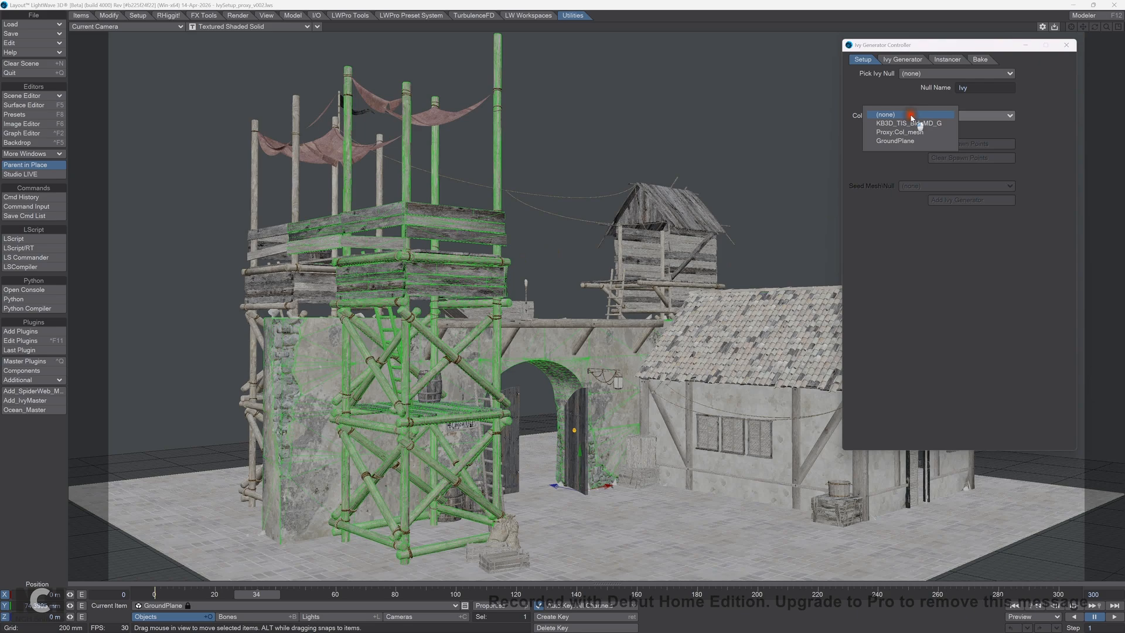
left_click(913, 133)
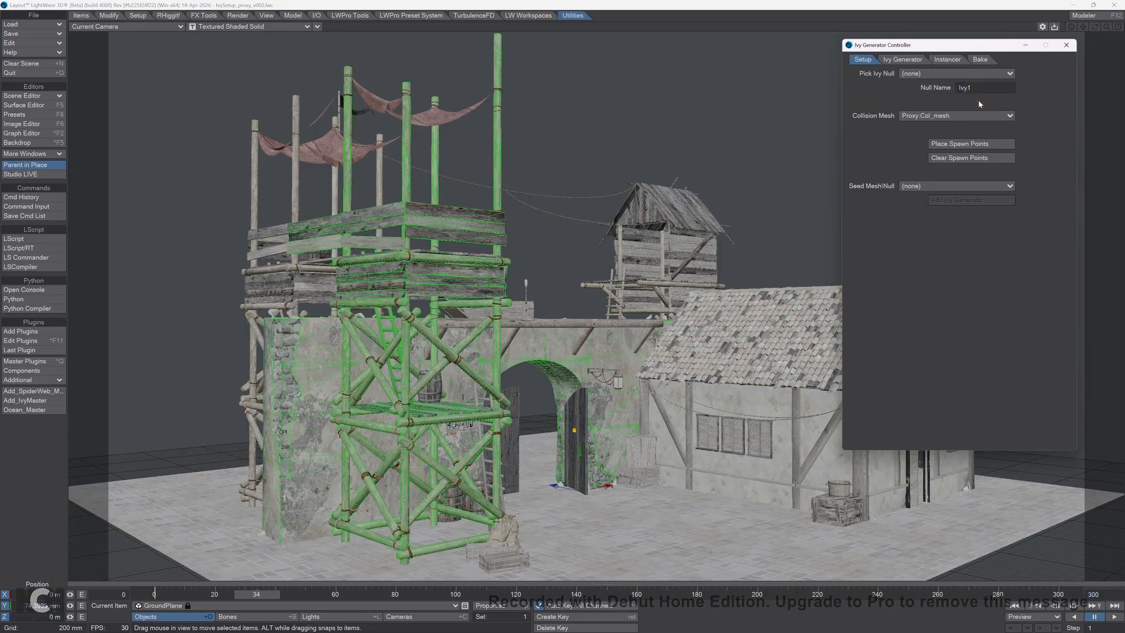
left_click(973, 143)
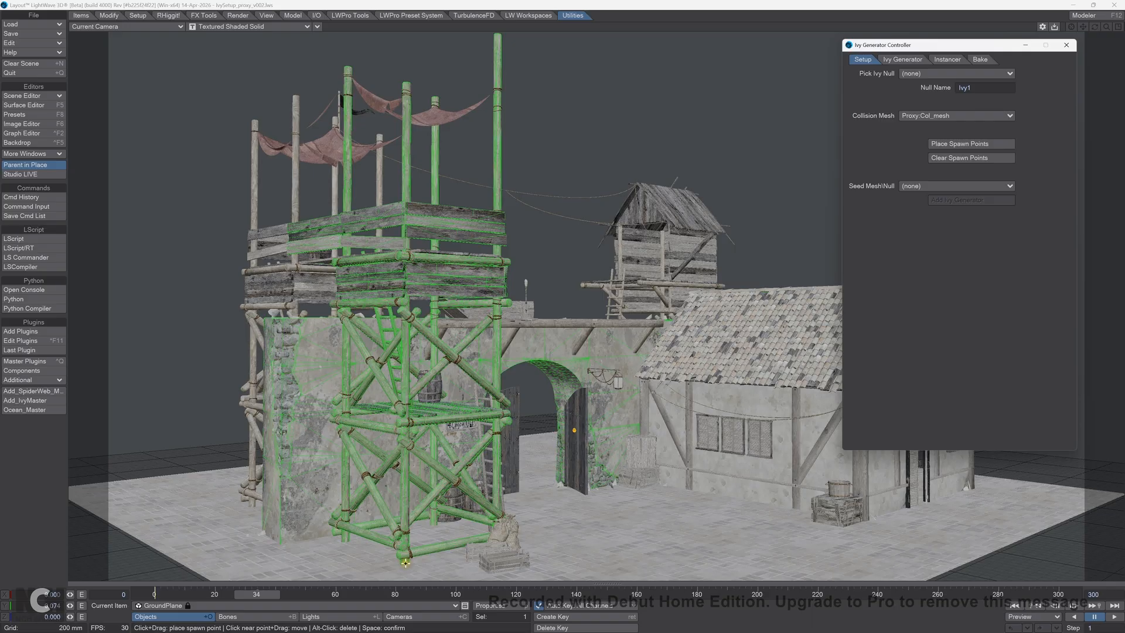
left_click(406, 563)
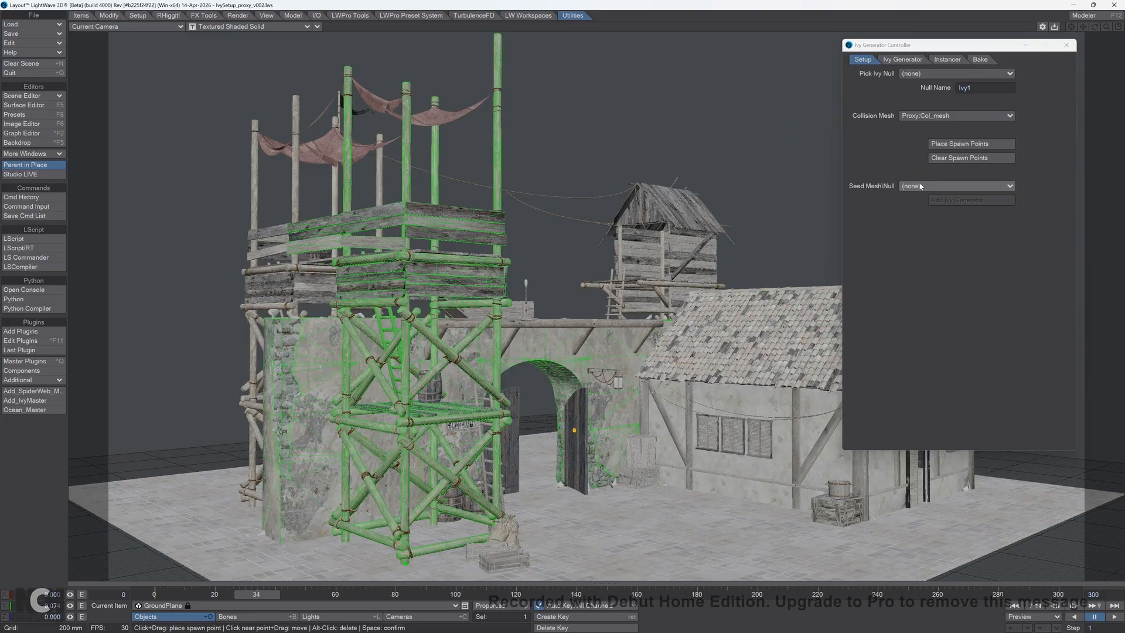
key("space")
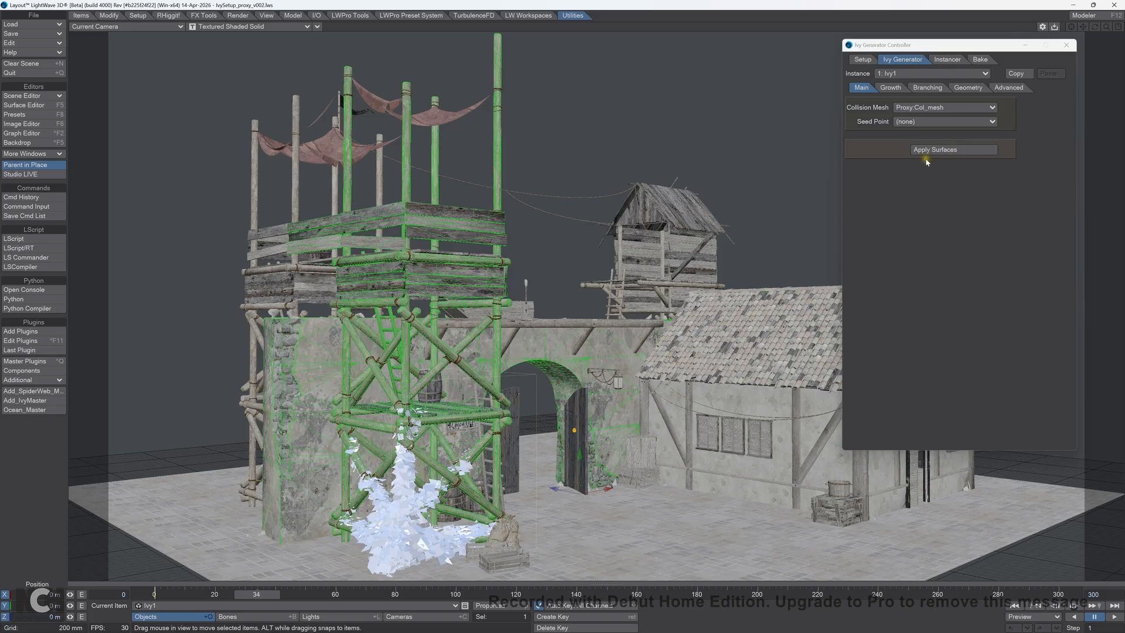
Step: Create a second ivy named Ivy2 from spawn points at the base of the wall's corner and beside the archway door
left_click(863, 60)
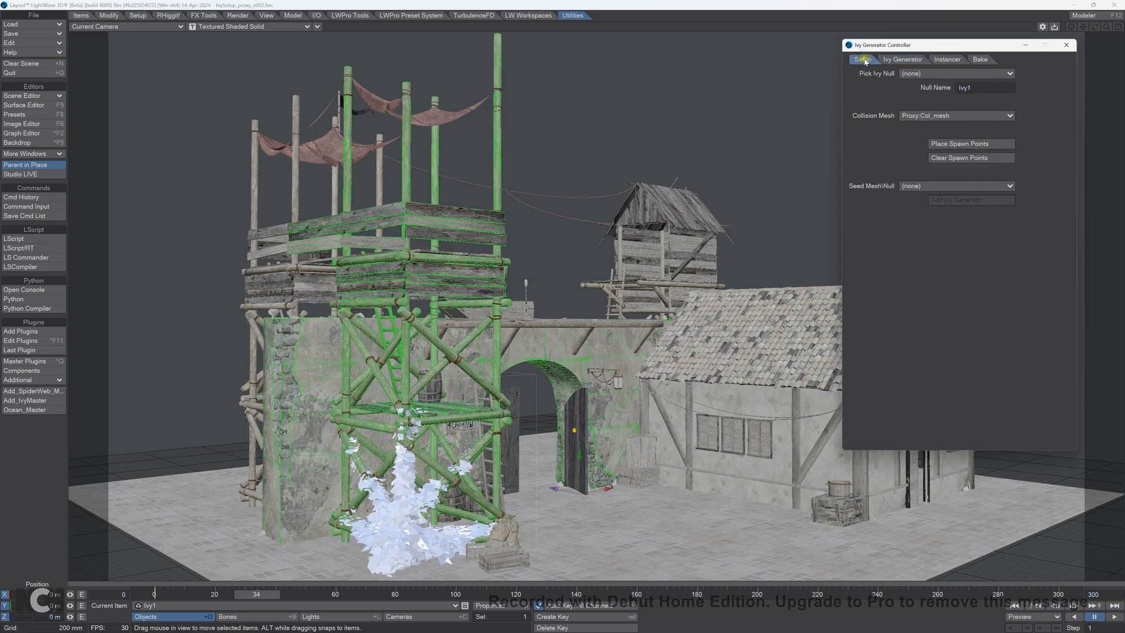
left_click(971, 88)
left_click(949, 144)
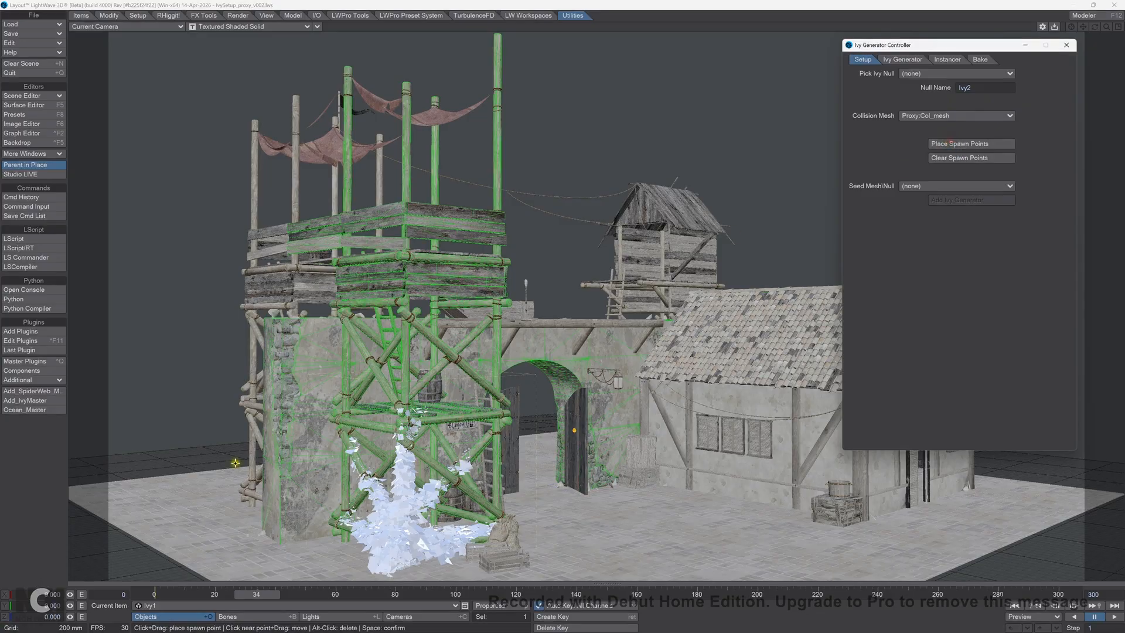
left_click(271, 538)
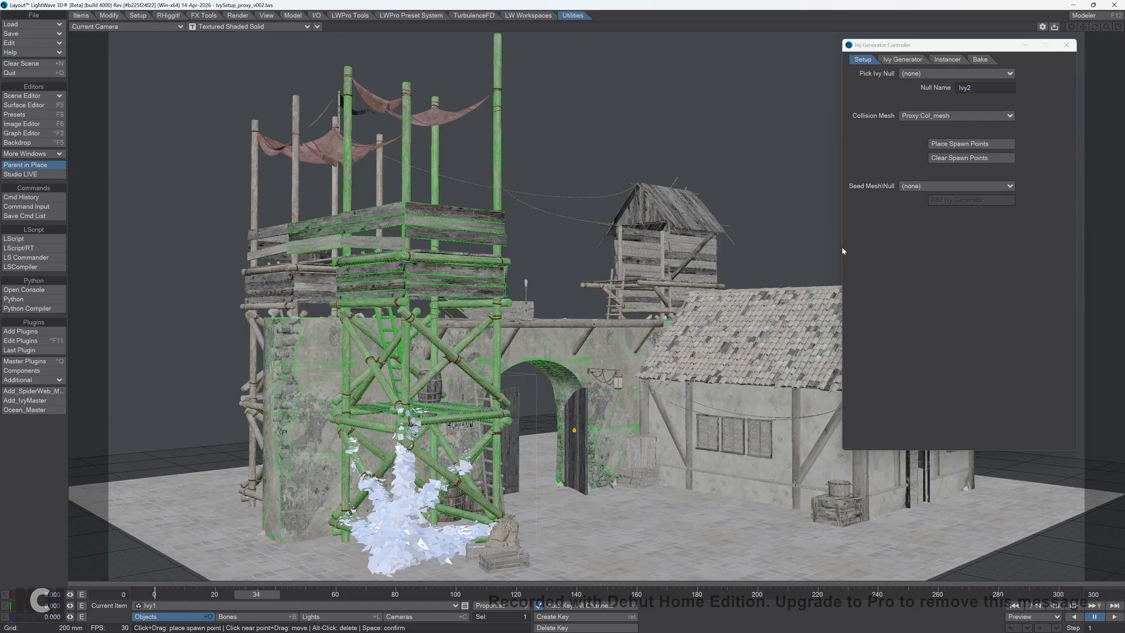
key("space")
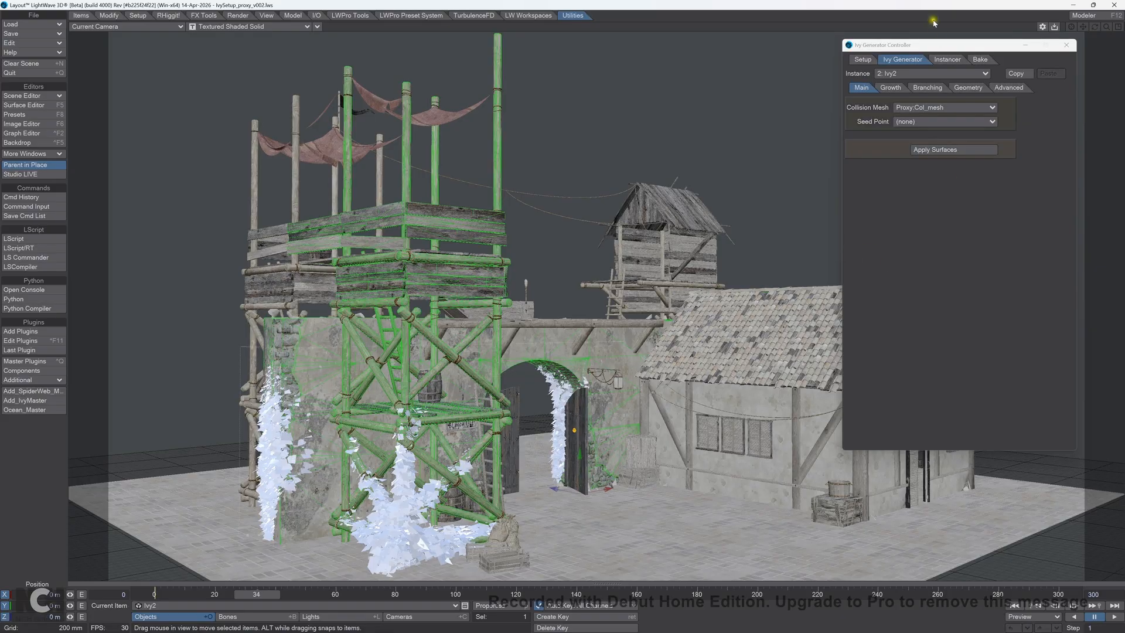
Step: Create a third ivy named Ivy3 from a spawn point at the base of the house's front wall
left_click(908, 73)
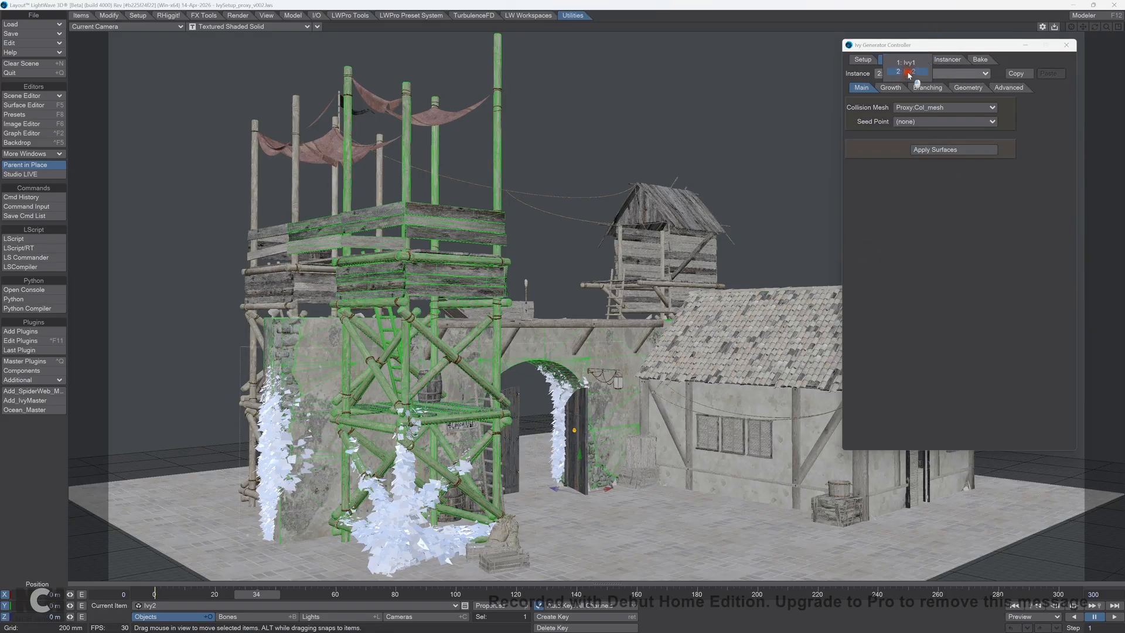
left_click(910, 70)
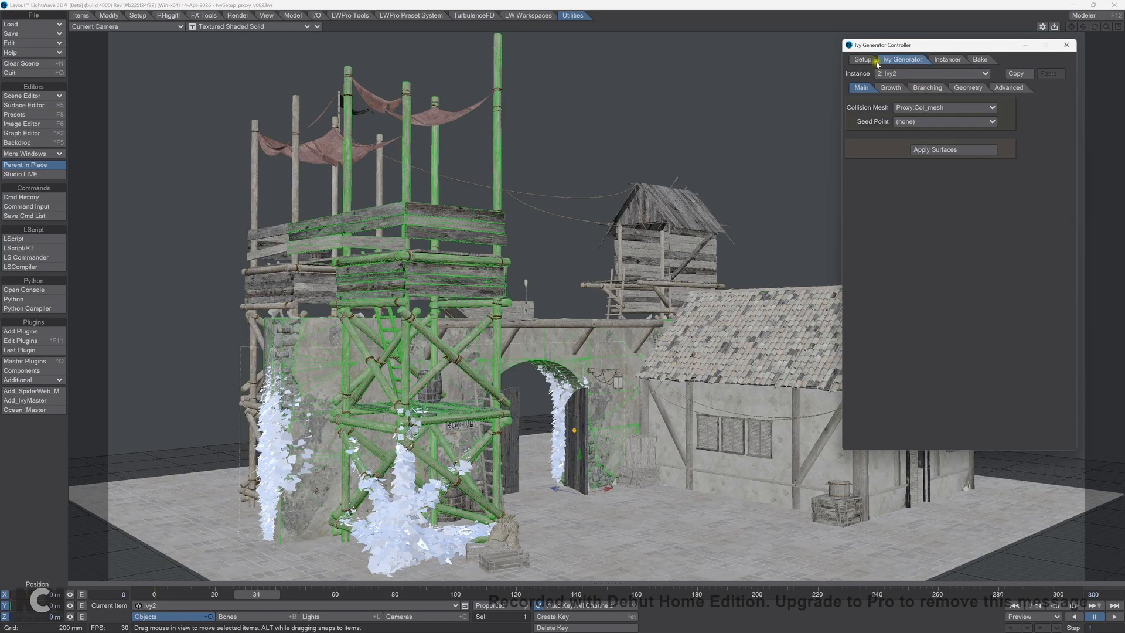
left_click(875, 62)
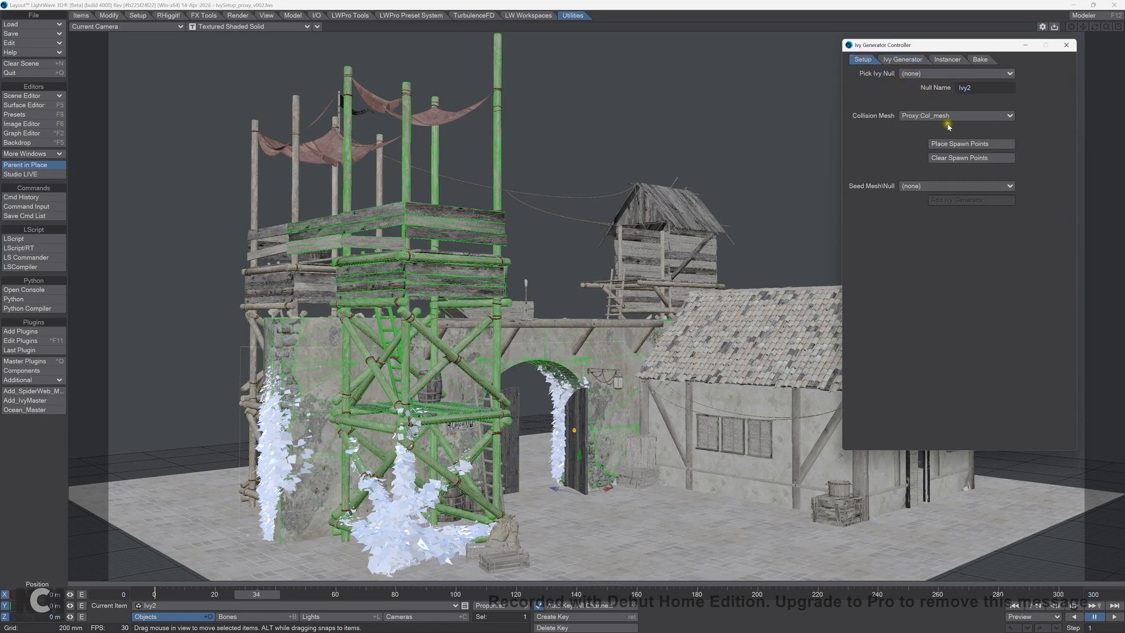
left_click(977, 89)
key("BackSpace")
left_click(959, 143)
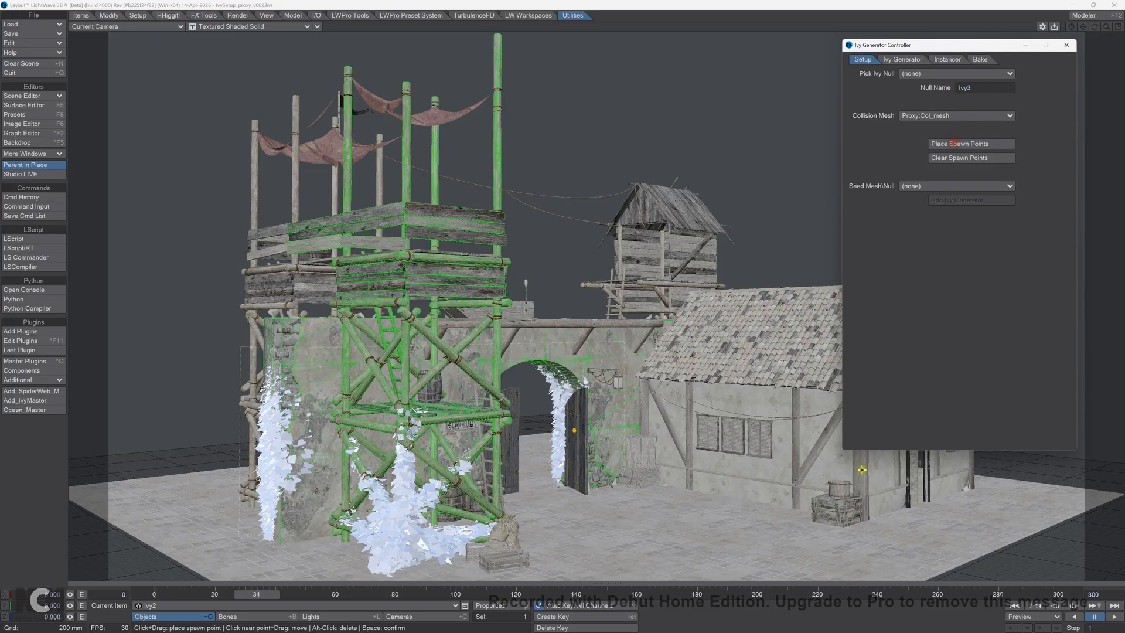
left_click(792, 506)
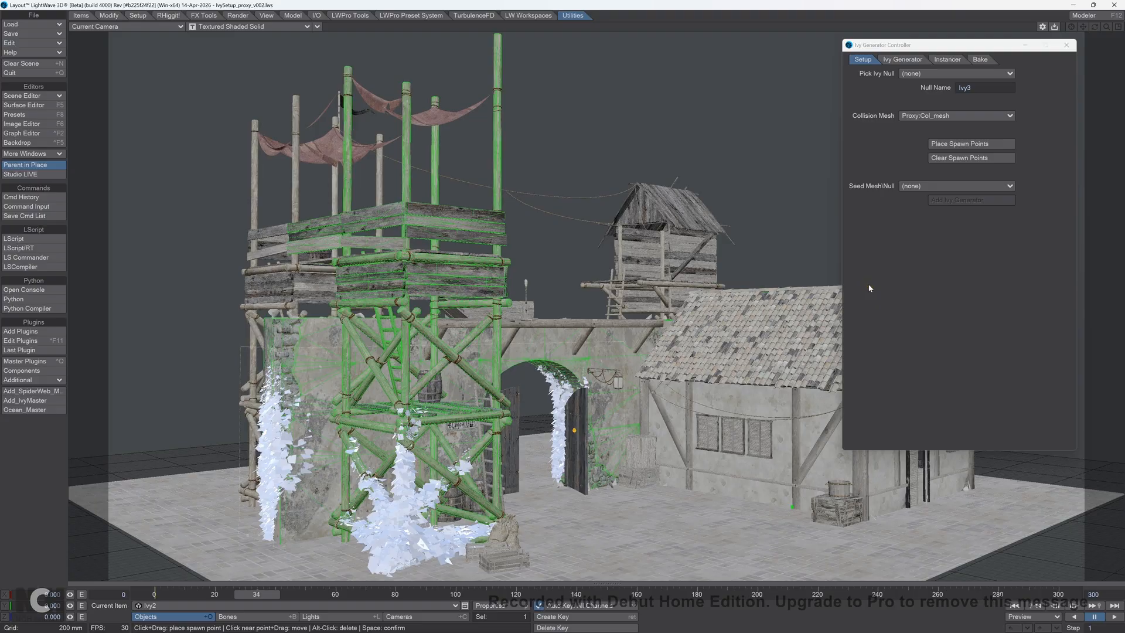
key("space")
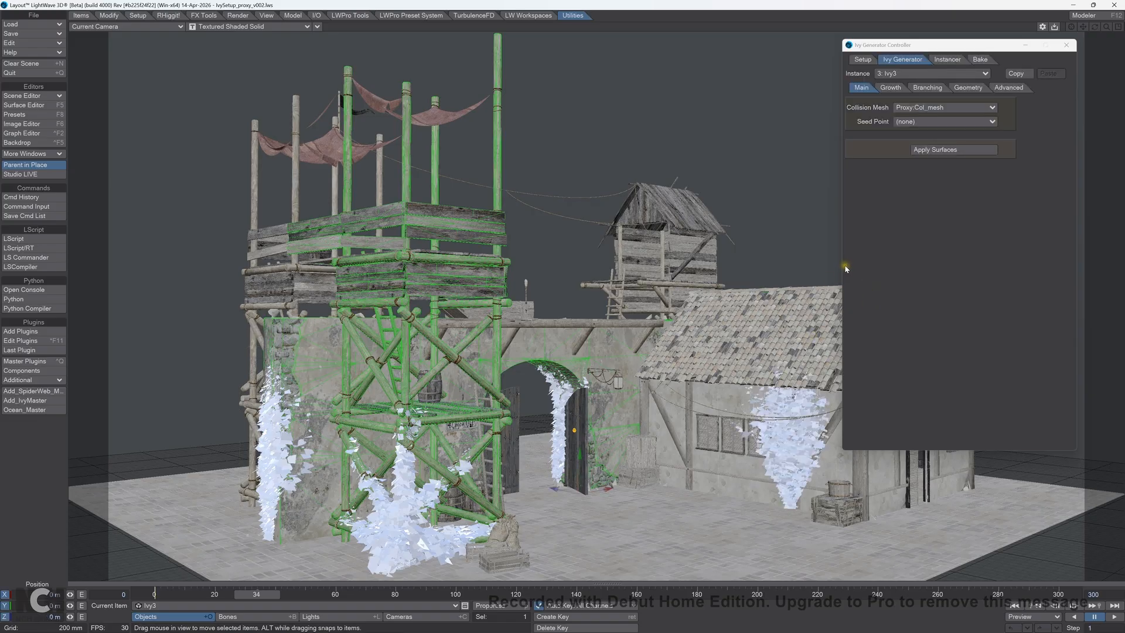
Step: Set the Growth Steps of Ivy1 to 150
left_click(890, 88)
left_click(916, 73)
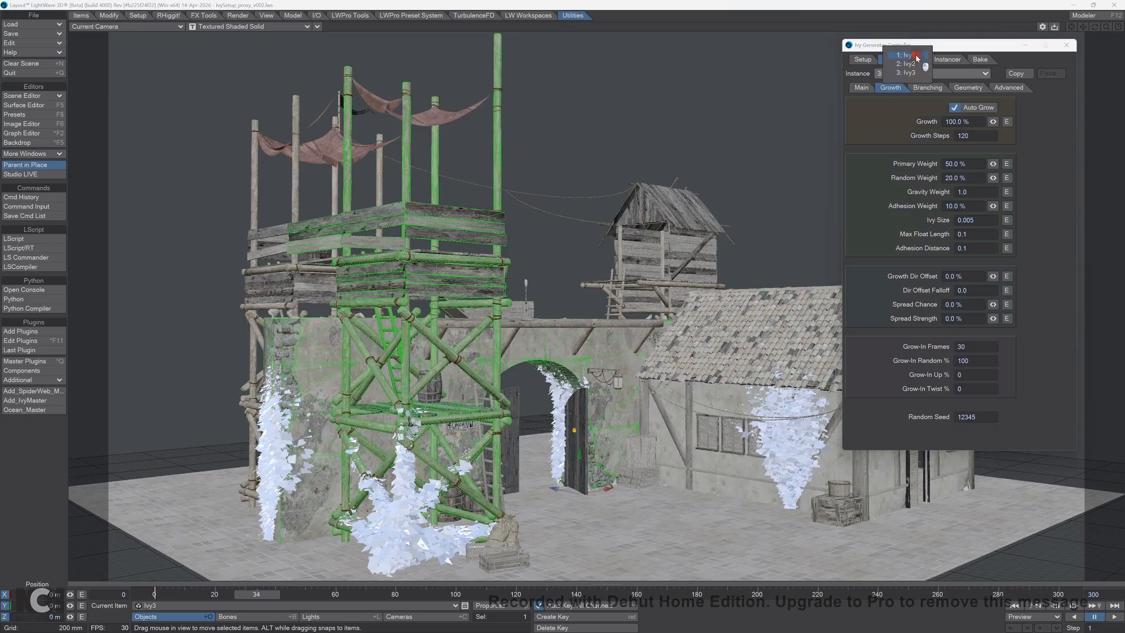
left_click(917, 56)
left_click_drag(974, 136, 916, 140)
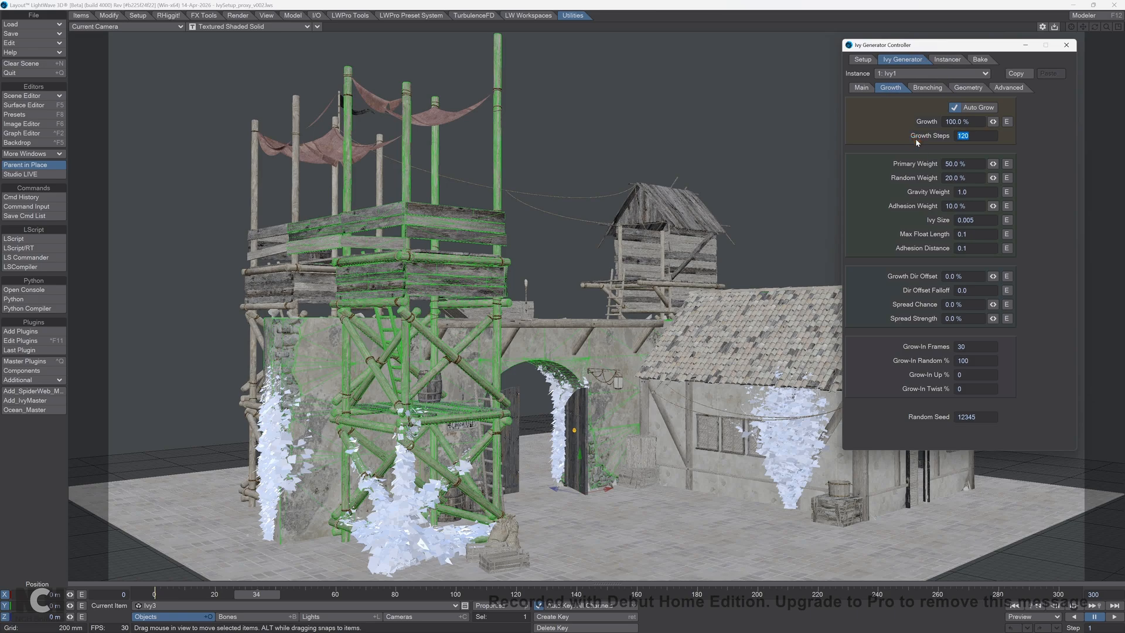
type("150")
key("Tab")
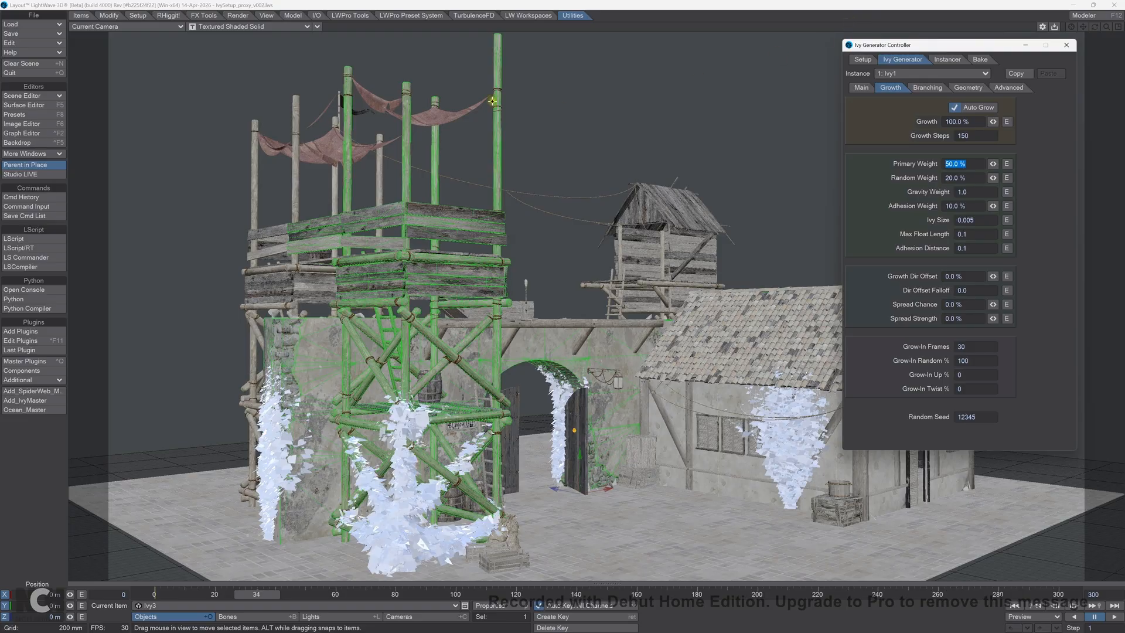
Step: Set the Growth Steps of Ivy2 to 200
left_click(986, 73)
left_click(927, 82)
left_click(966, 135)
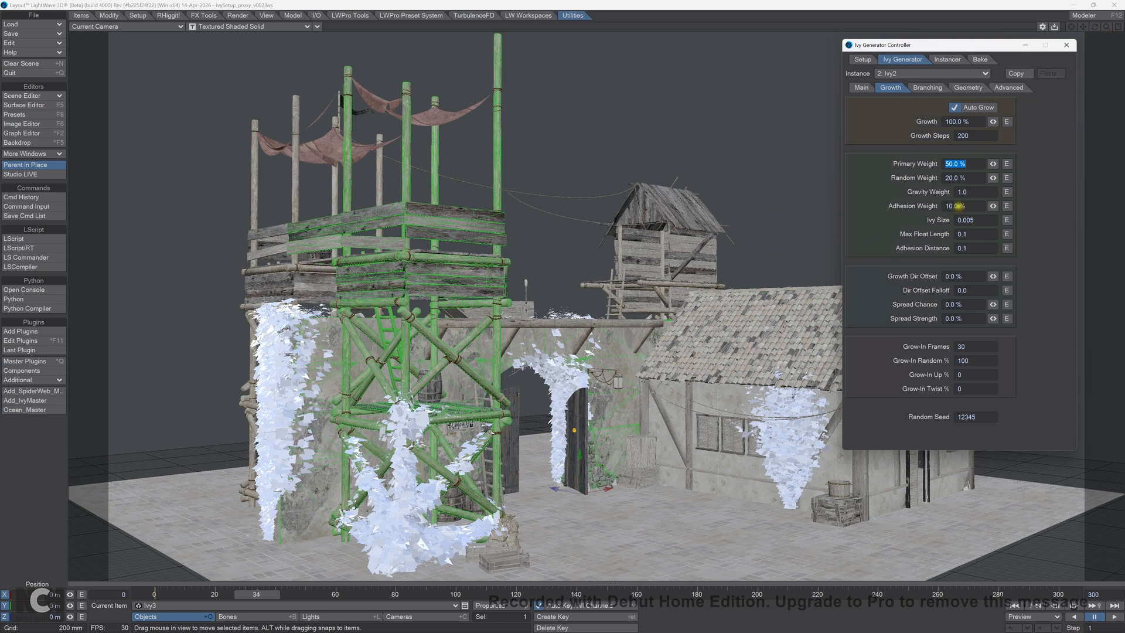
Step: Set the Adhesion Weight of Ivy2 to 5% and inspect its growth on the wall
left_click_drag(962, 207, 900, 221)
type("5")
key("Tab")
left_click(282, 370)
left_click(91, 376)
left_click(220, 353)
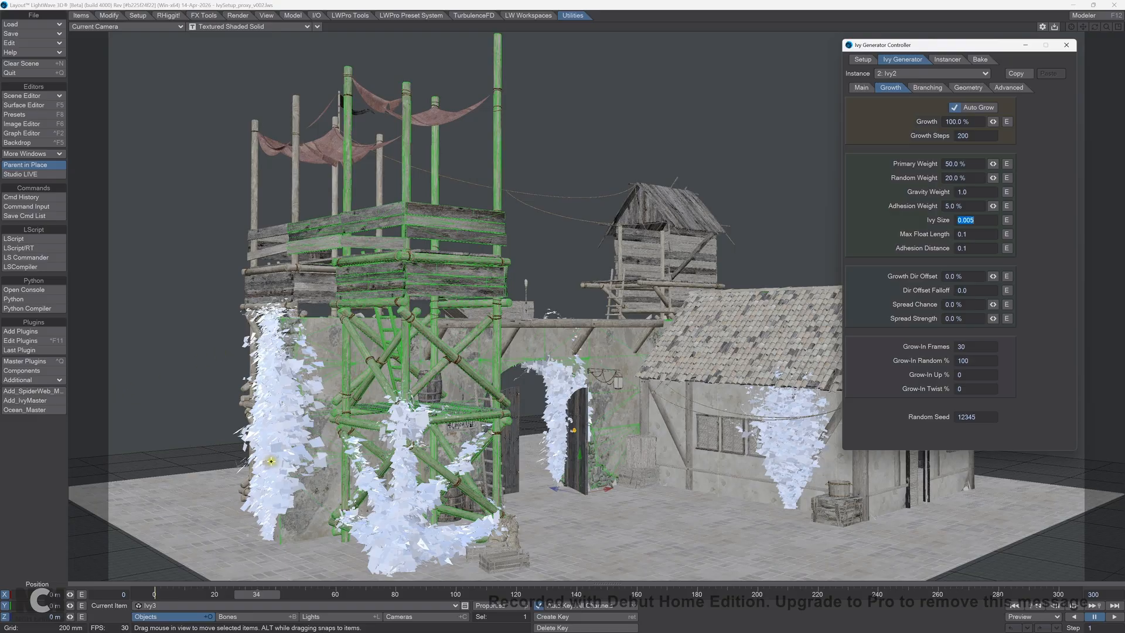
left_click(833, 318)
Step: Apply the ivy surfaces to Ivy1 on the scaffold
left_click(861, 87)
left_click(930, 150)
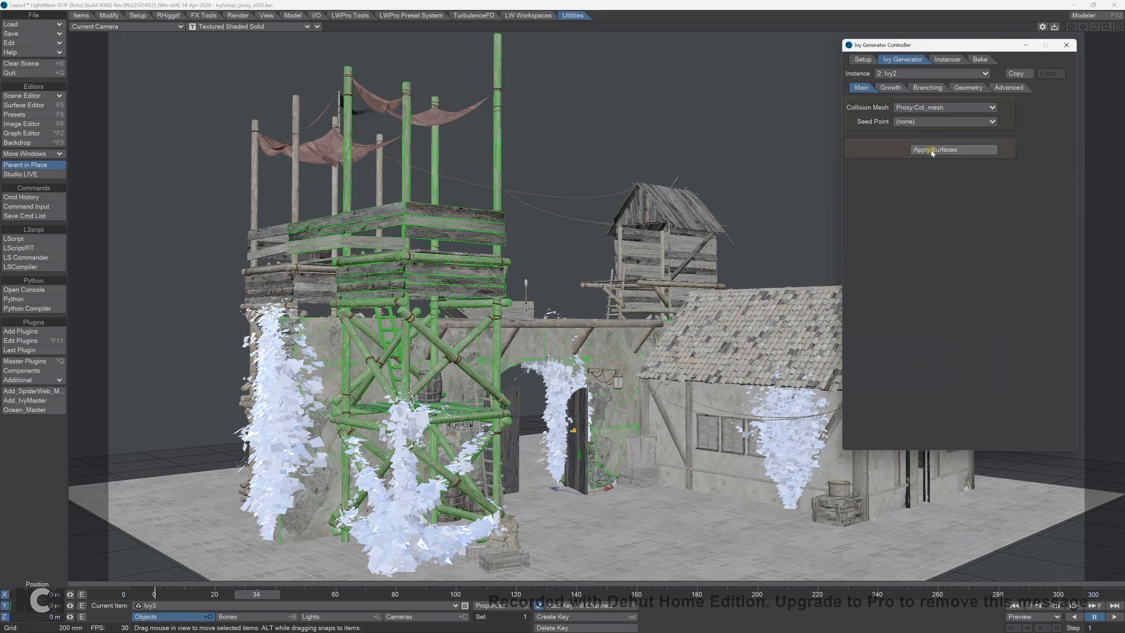
left_click(929, 74)
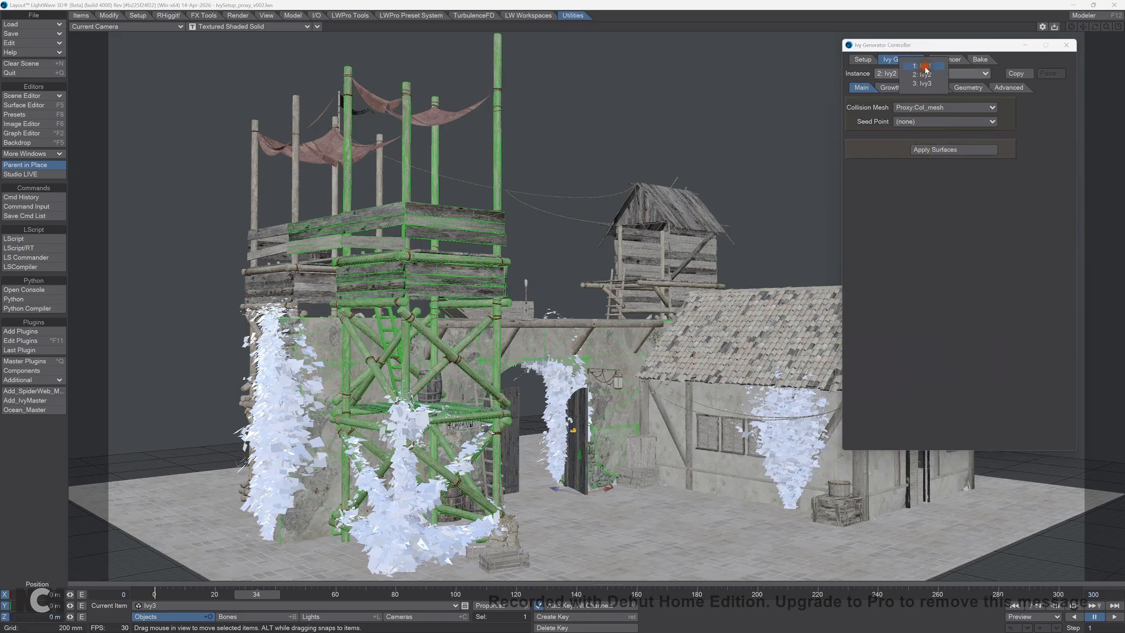
left_click(932, 65)
left_click(941, 150)
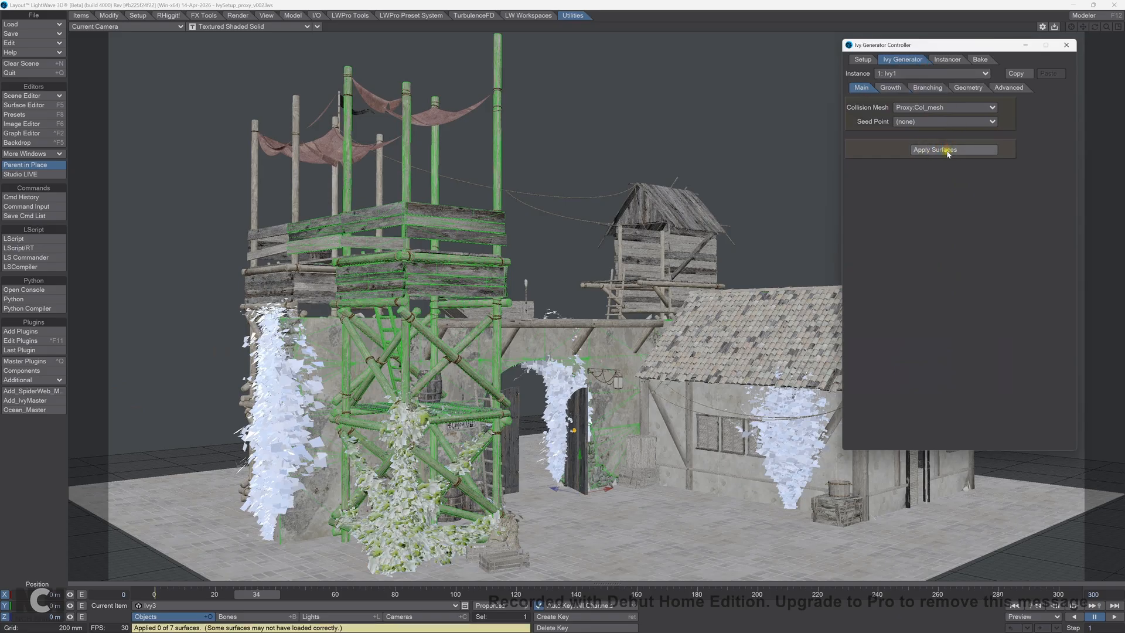
Step: Apply the ivy surfaces to Ivy2 and to Ivy3
left_click(931, 73)
left_click(932, 84)
left_click(946, 151)
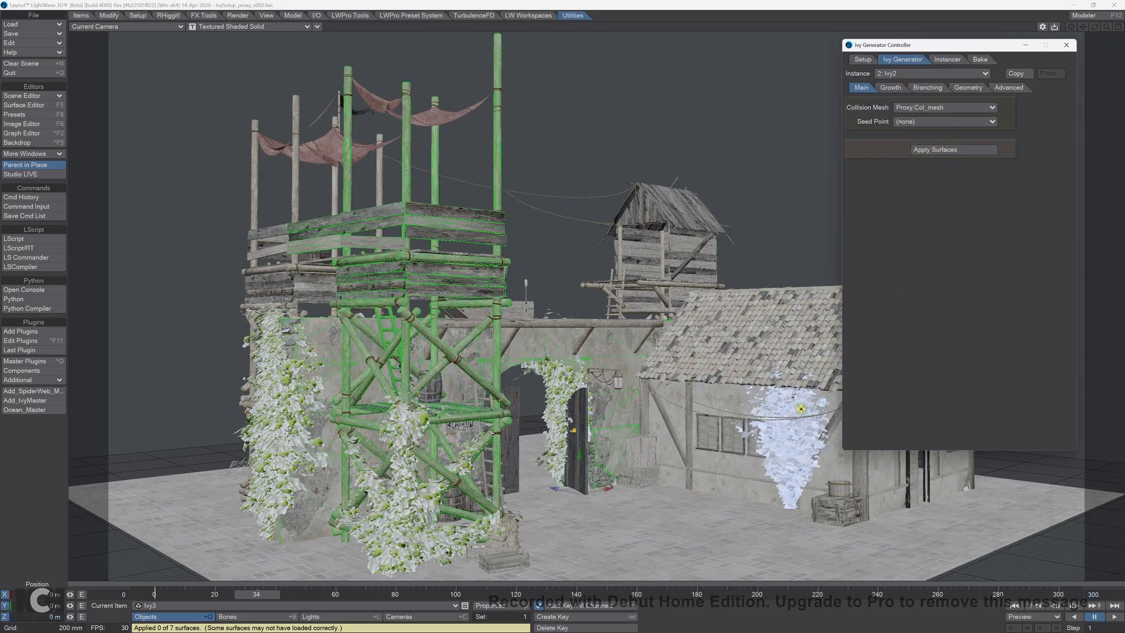
left_click(922, 73)
left_click(926, 92)
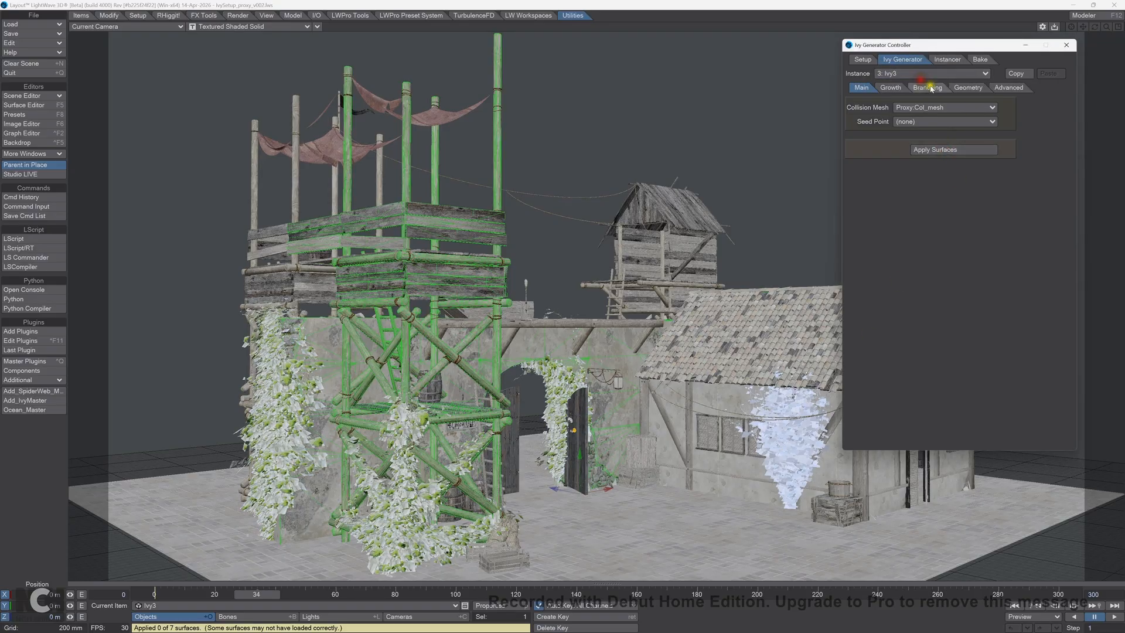
left_click(939, 150)
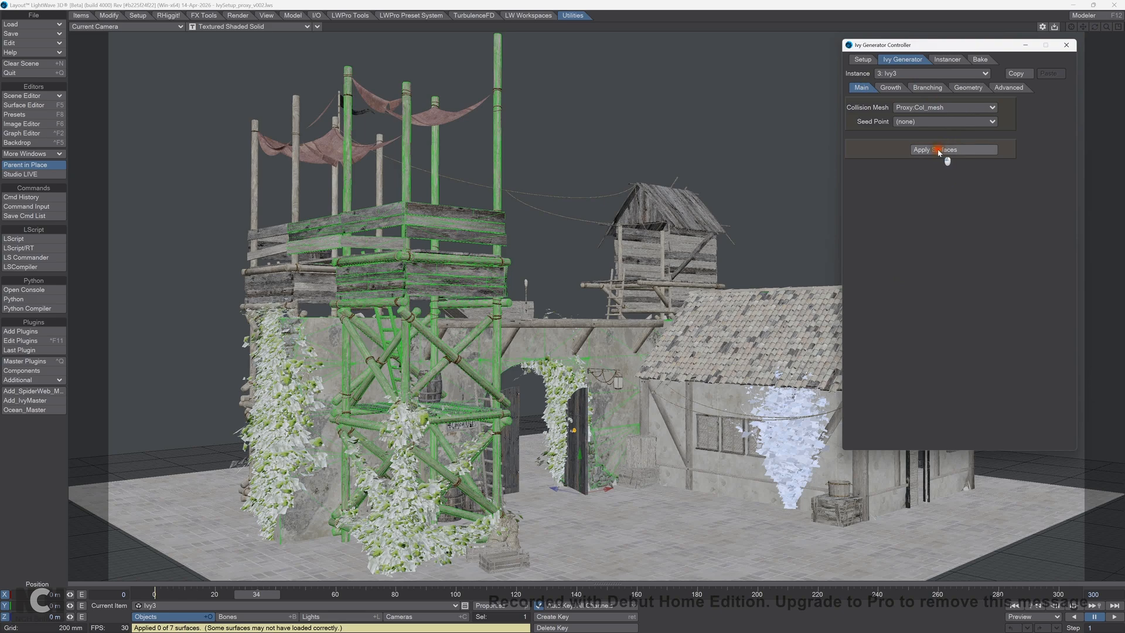
Step: Set the Growth Steps of Ivy3 on the house wall to 100
left_click(890, 87)
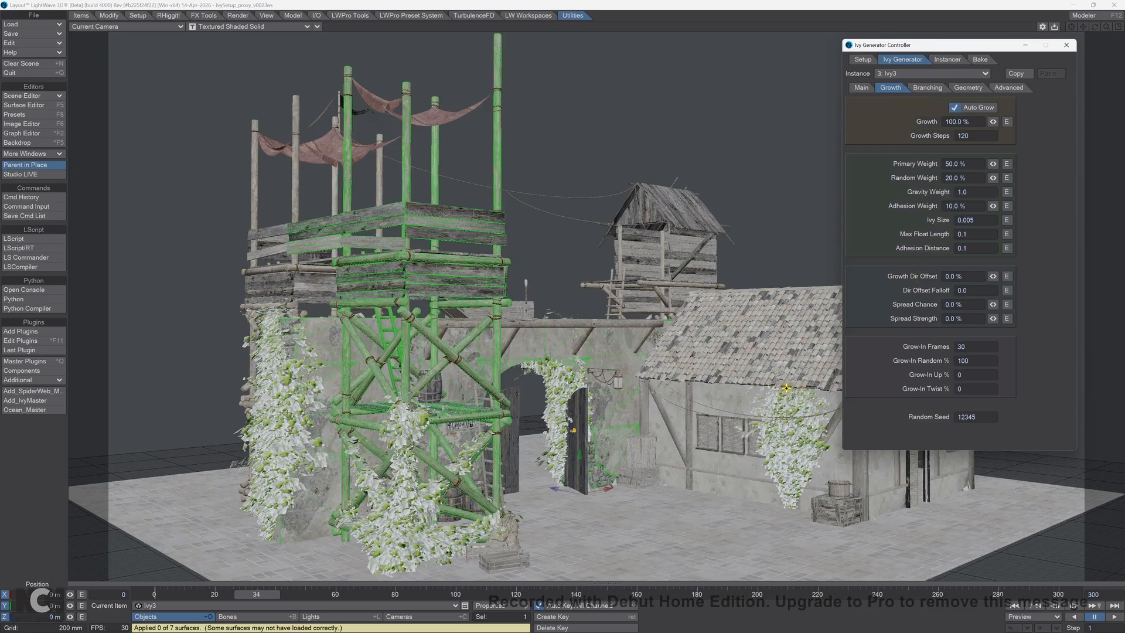
left_click(967, 136)
type("100")
key("Tab")
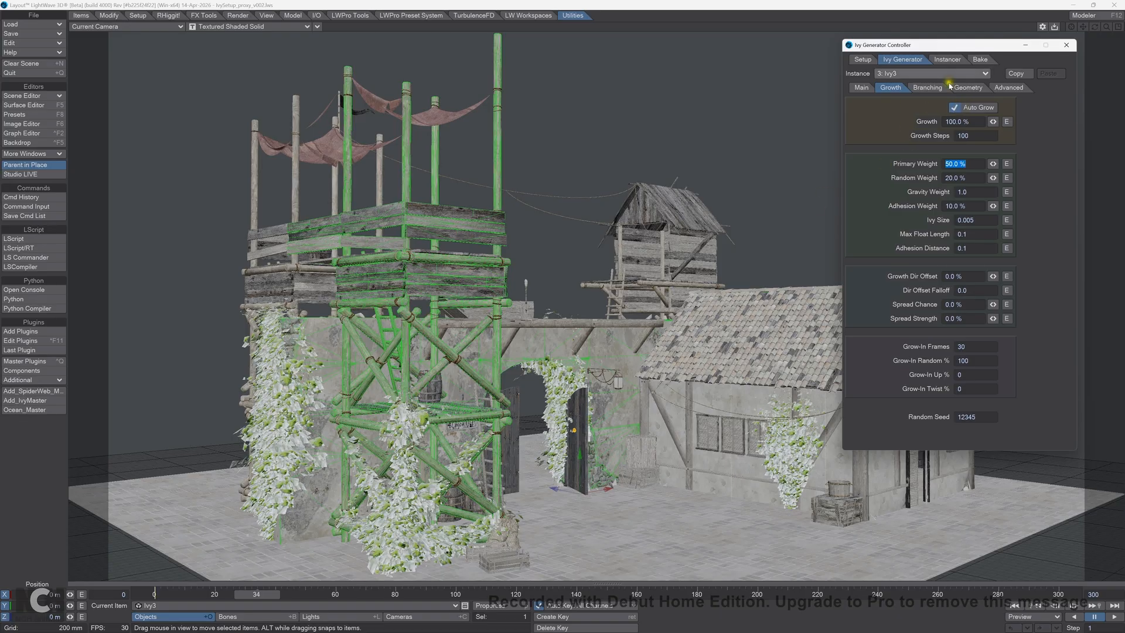
Step: Set the Growth Steps of Ivy1 on the scaffold to 250
left_click(932, 73)
left_click(931, 63)
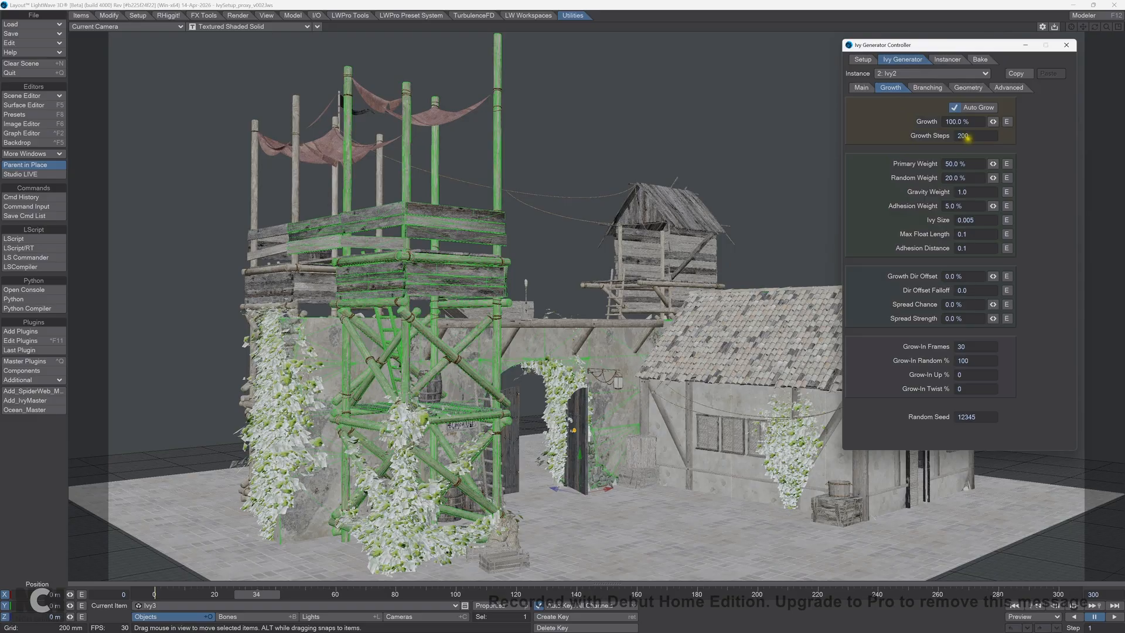
left_click(964, 135)
left_click(902, 73)
left_click(903, 63)
left_click(976, 135)
type("250")
key("Tab")
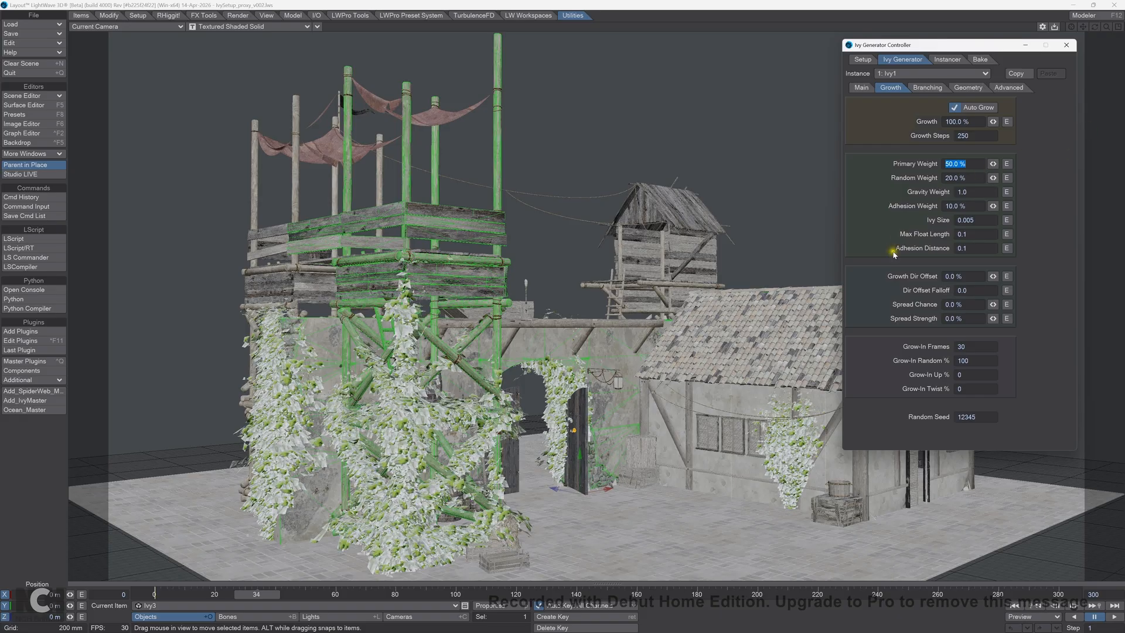
Step: Set the Adhesion Weight of Ivy1 to 4%
left_click(961, 206)
type("4")
key("Tab")
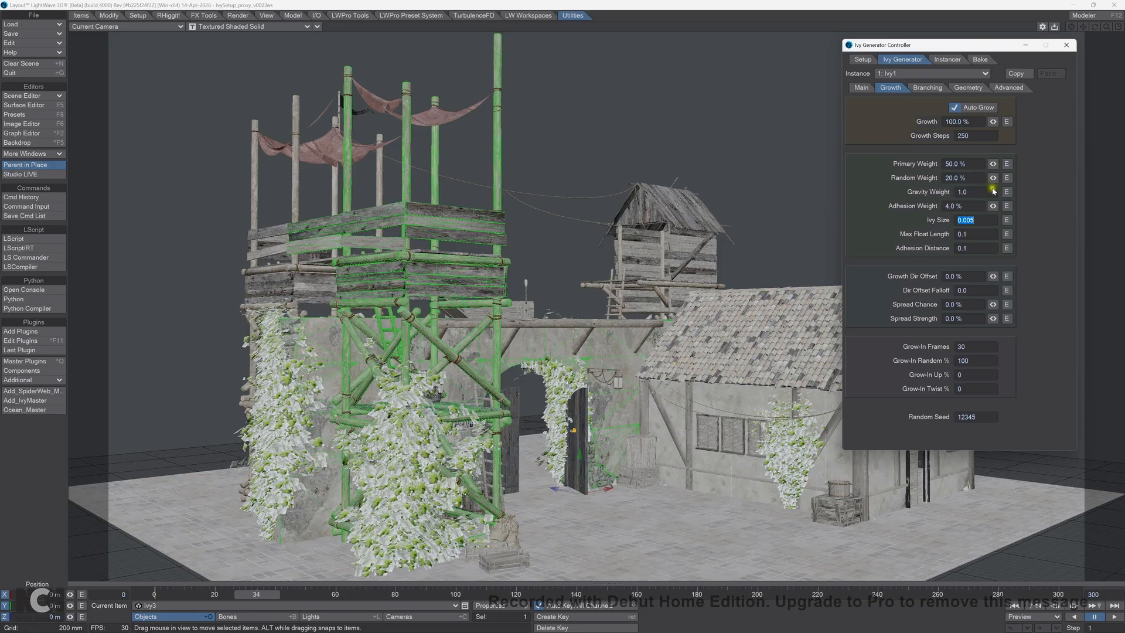
Step: Tune the Adhesion Weight of Ivy3 on the house wall, trying 3% and settling on 5%
left_click(927, 74)
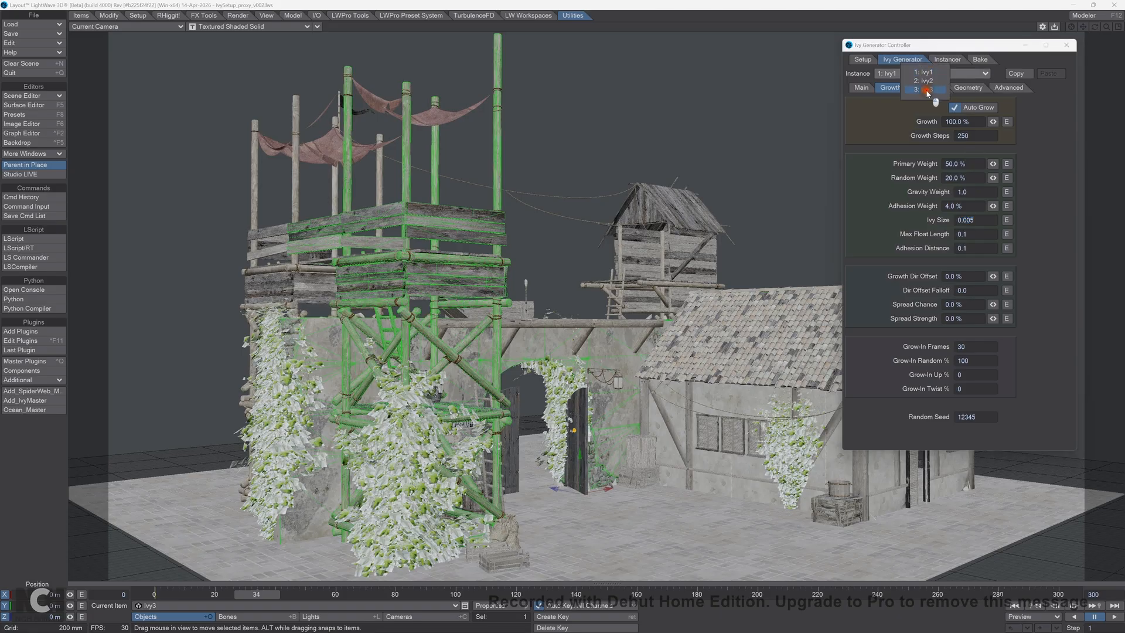
left_click(929, 89)
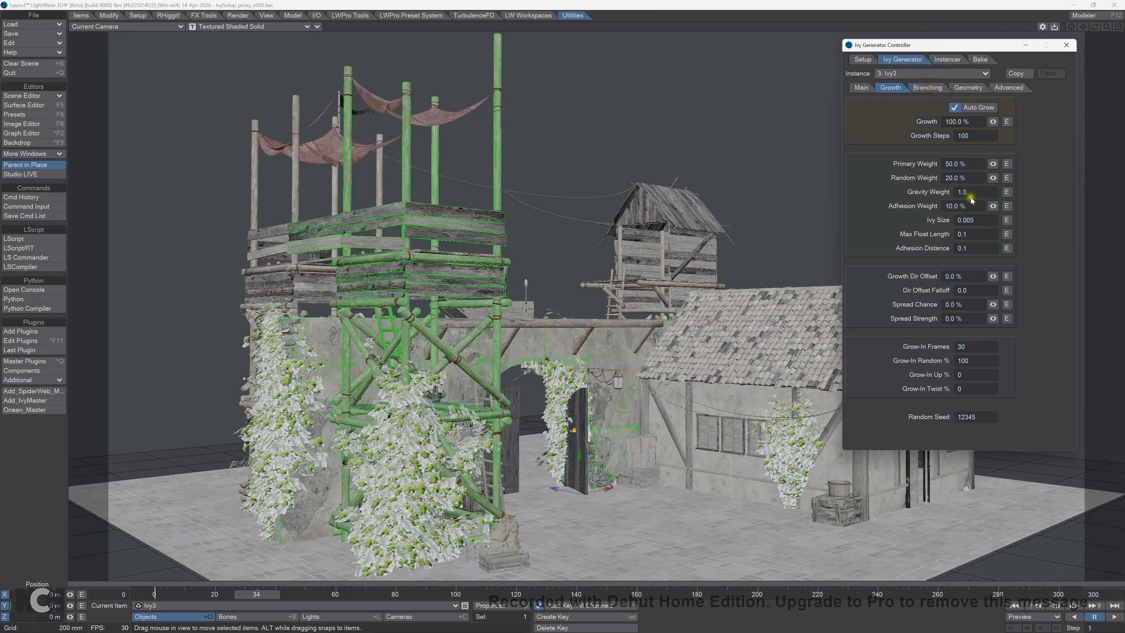
double_click(954, 205)
type("3")
key("Tab")
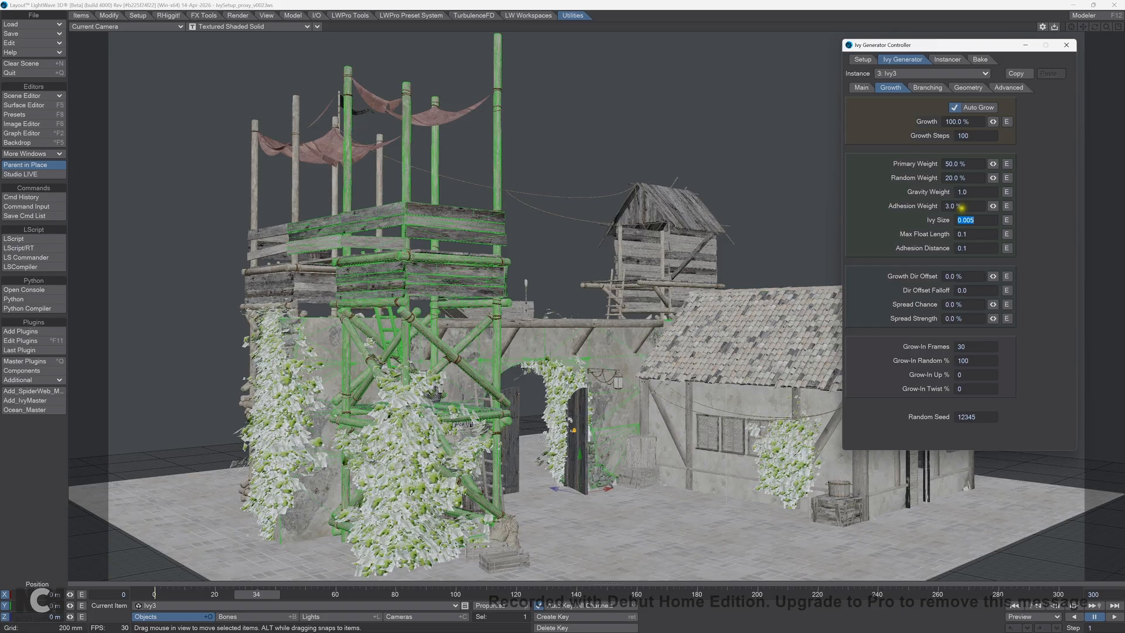
left_click(924, 205)
type("5")
key("Tab")
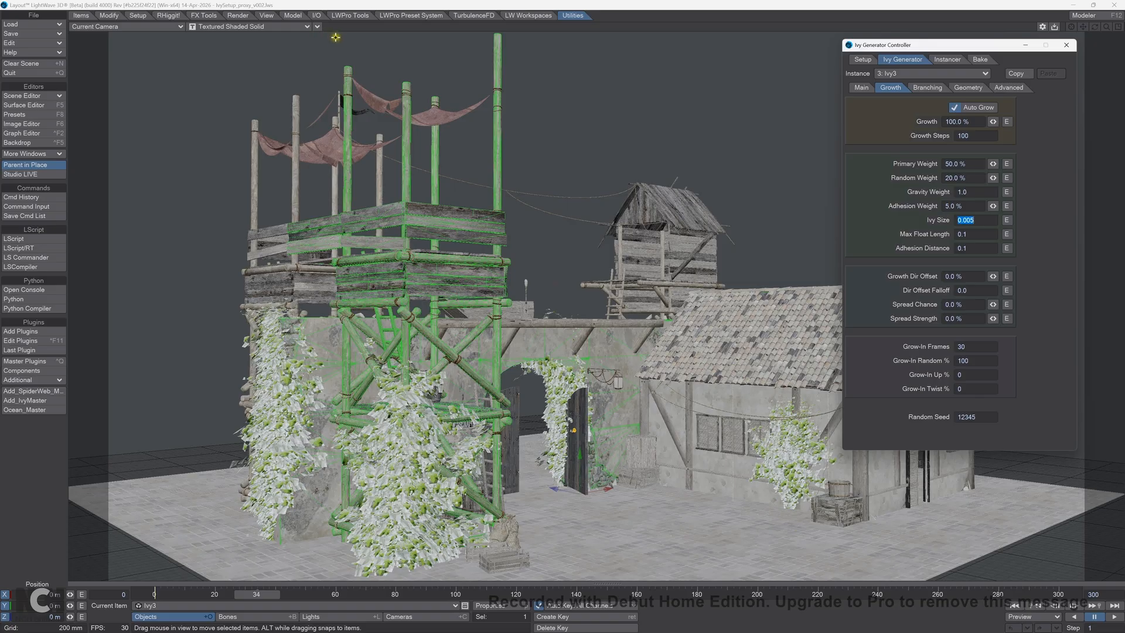
Step: Switch the camera viewport from textured shading to the VPR render preview
left_click(212, 27)
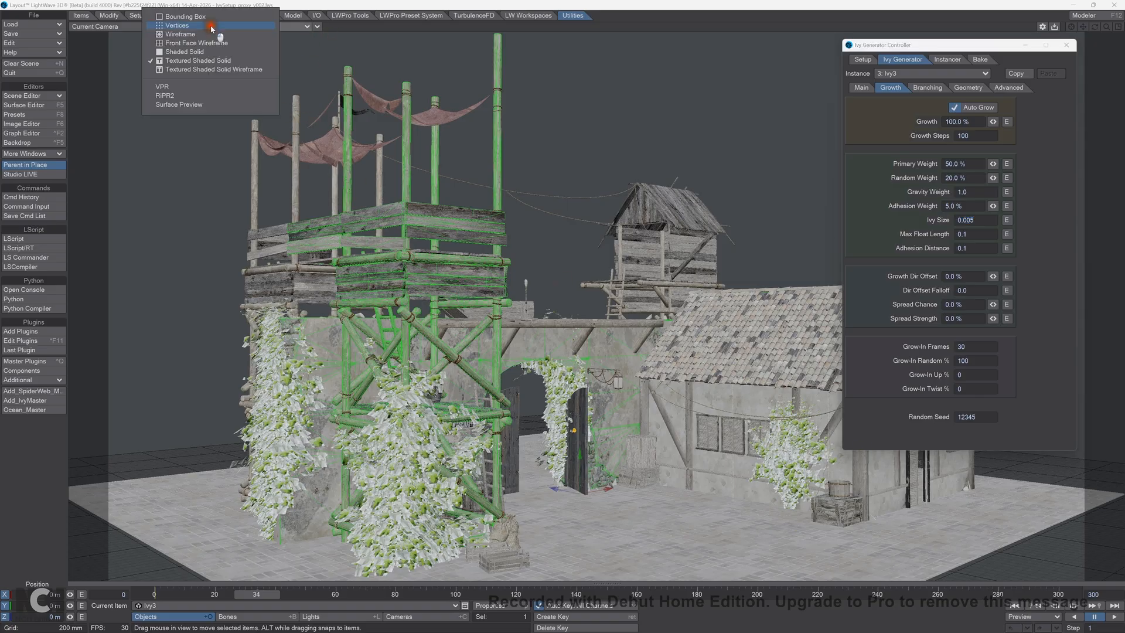
left_click(205, 89)
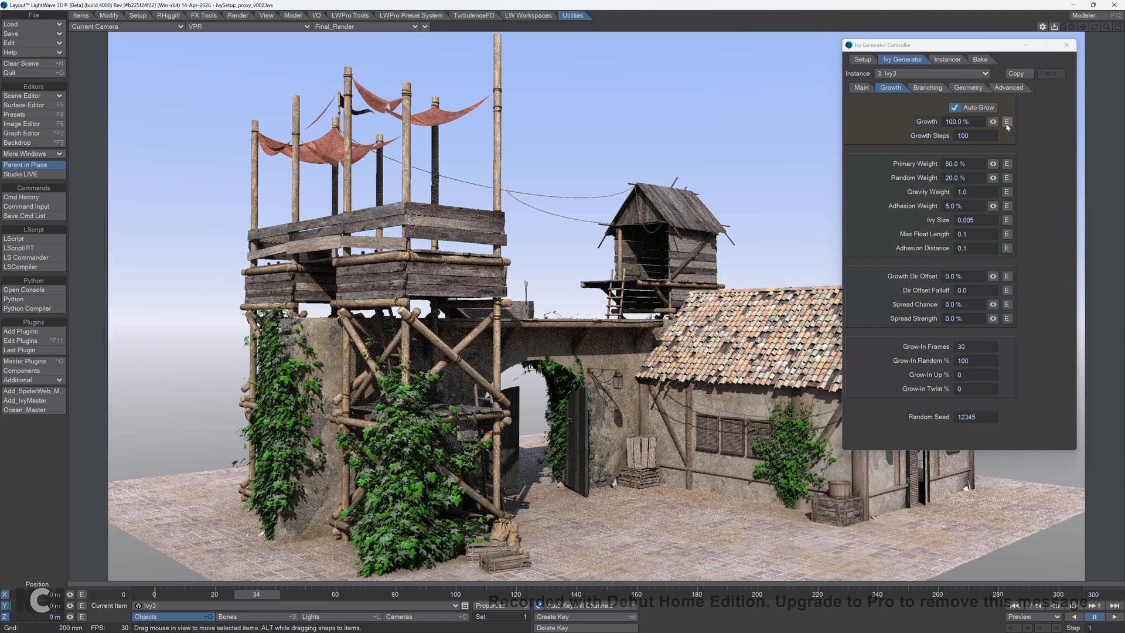
left_click(930, 90)
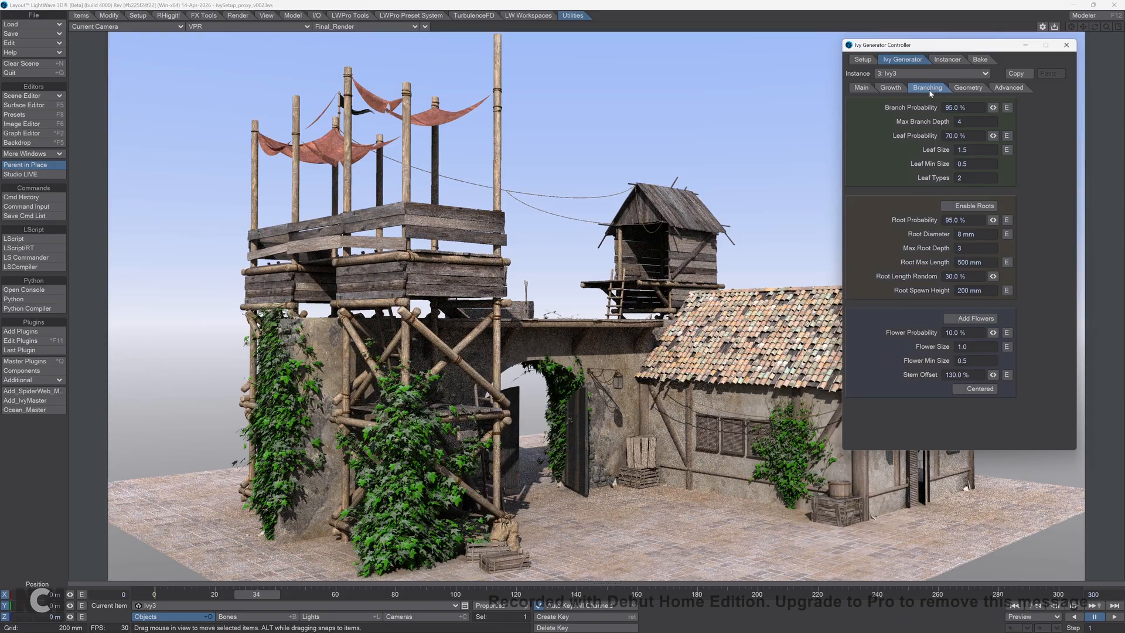
left_click(966, 89)
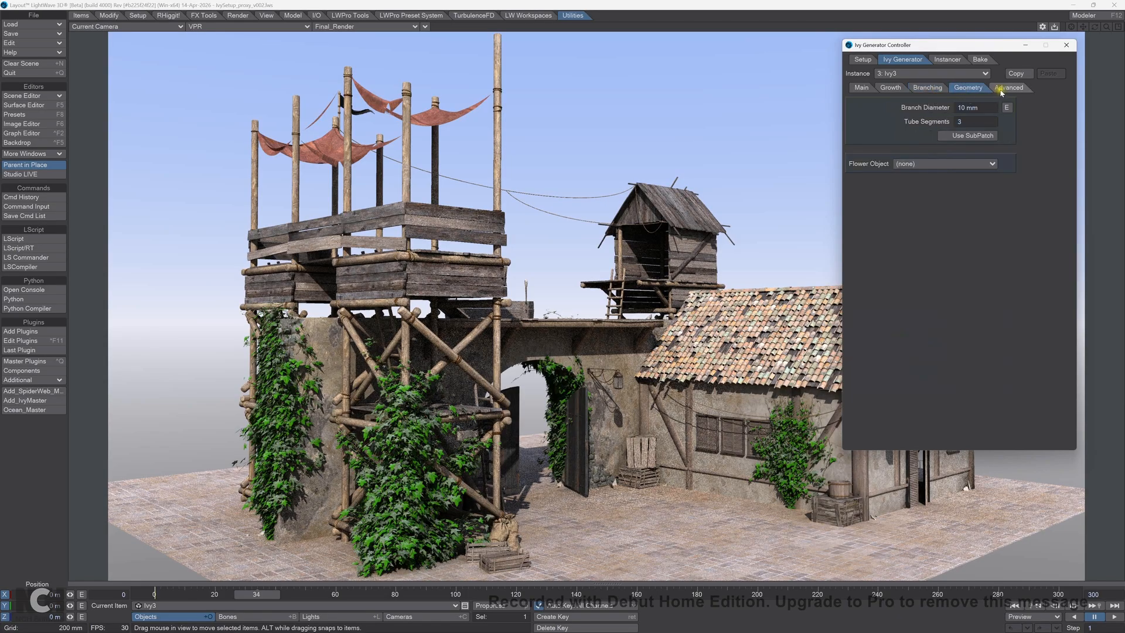
left_click(928, 88)
left_click(891, 87)
left_click(865, 88)
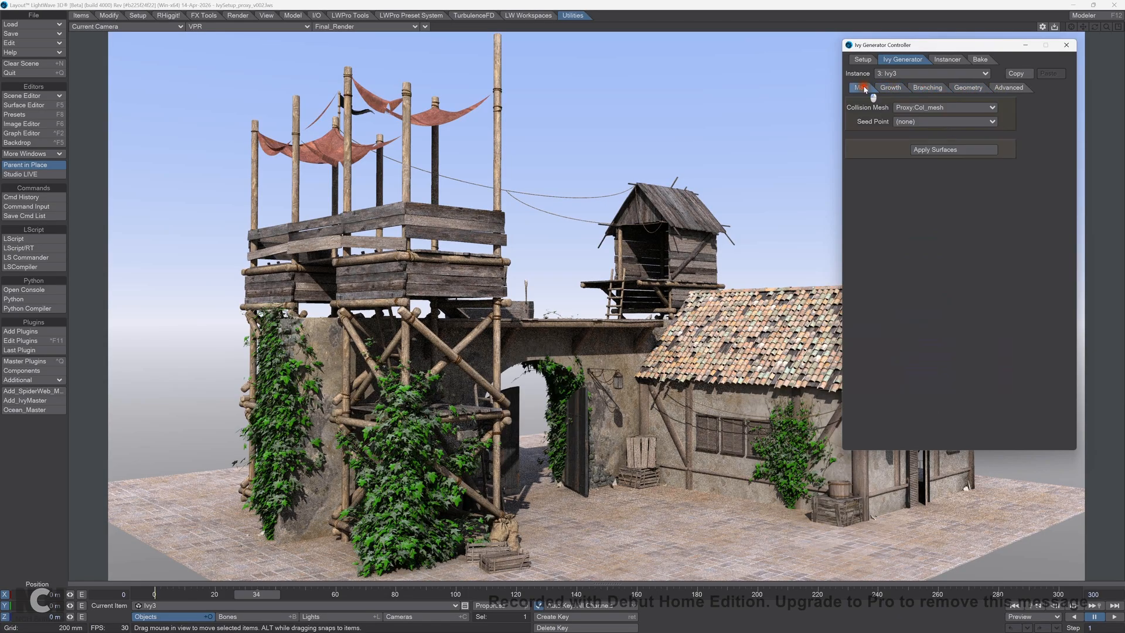